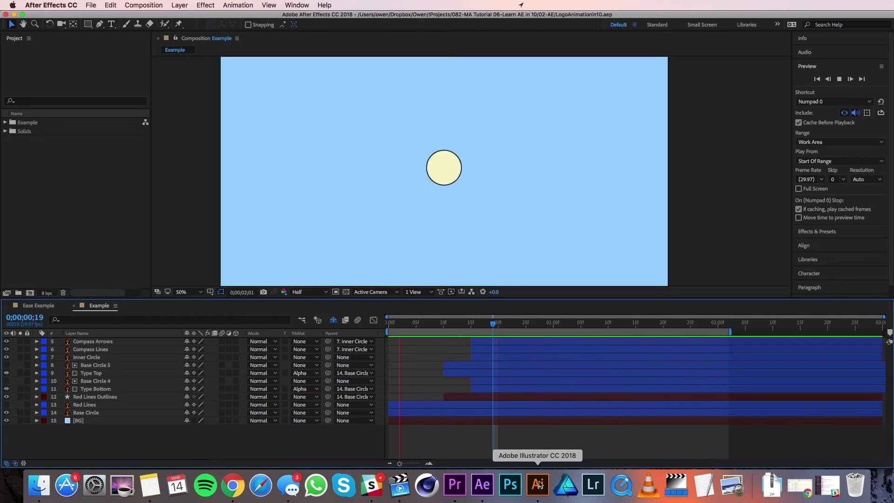
Step: Switch to Illustrator and examine the compass logo's layers one by one, from Compass Arrows to Base Circle
click(539, 485)
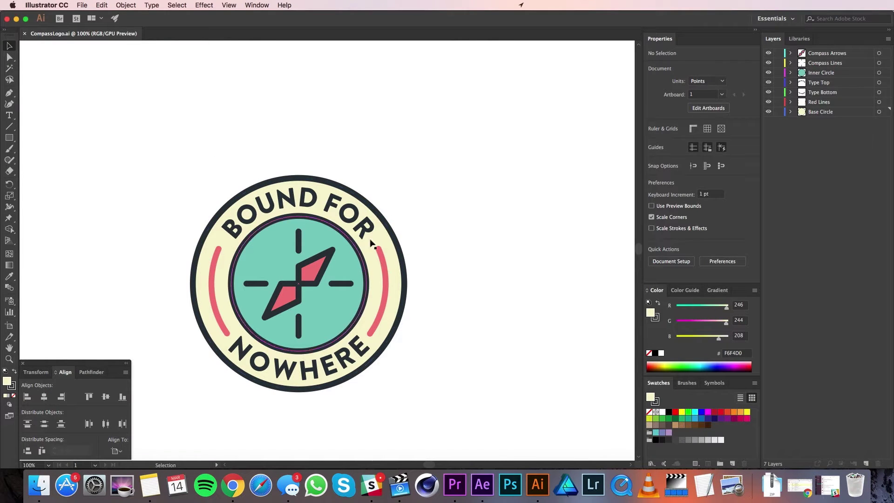
click(843, 54)
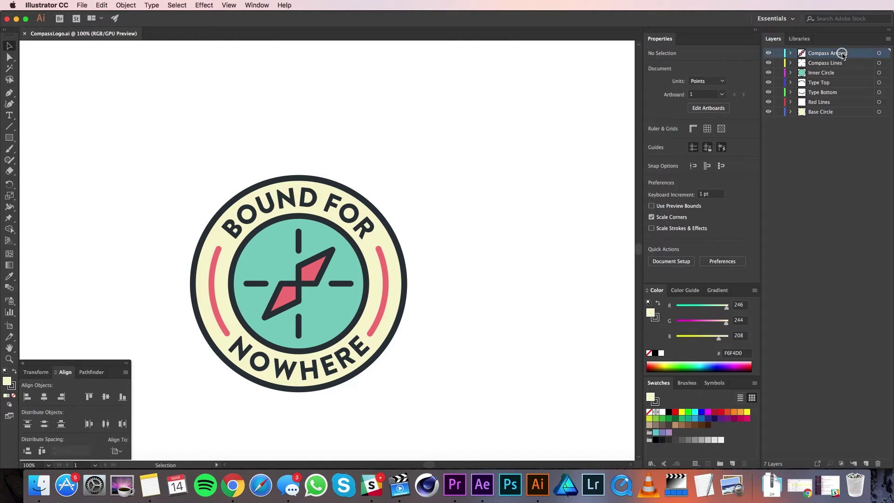
click(846, 63)
click(846, 73)
click(845, 83)
click(842, 92)
click(840, 102)
click(841, 112)
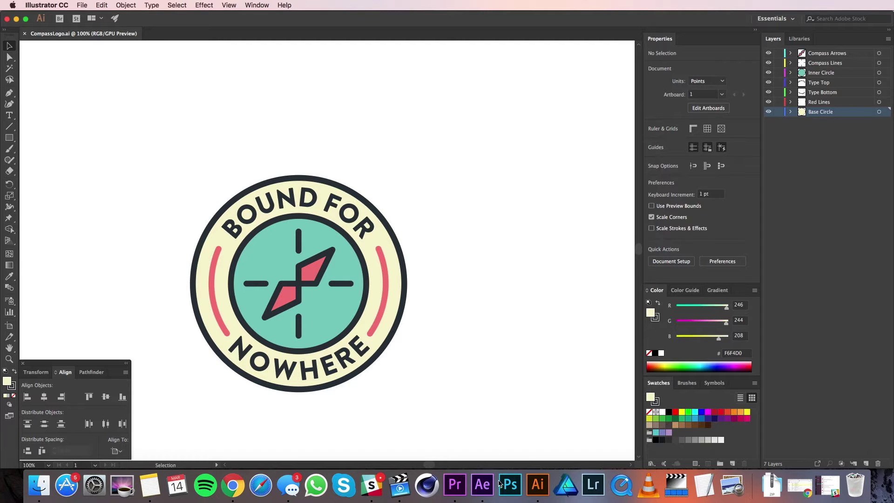
Step: Switch back to After Effects, look over the project, composition and timeline areas, and return the Example composition to its first frame
click(489, 487)
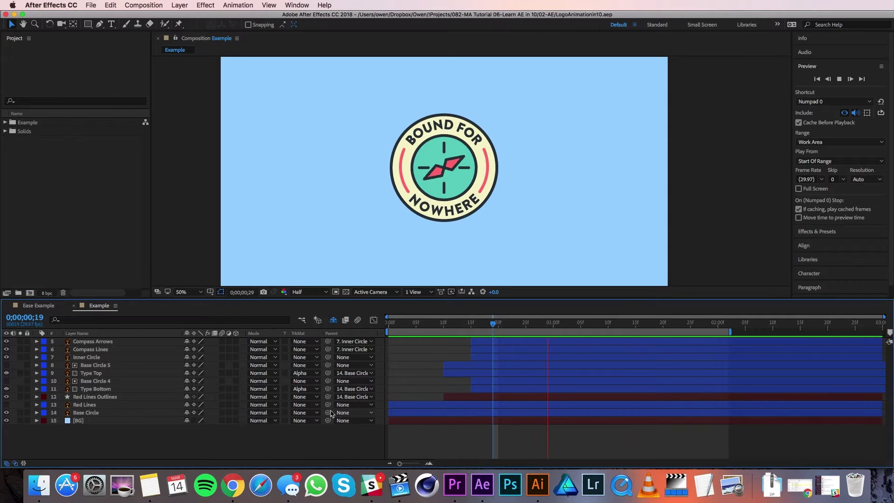
click(33, 63)
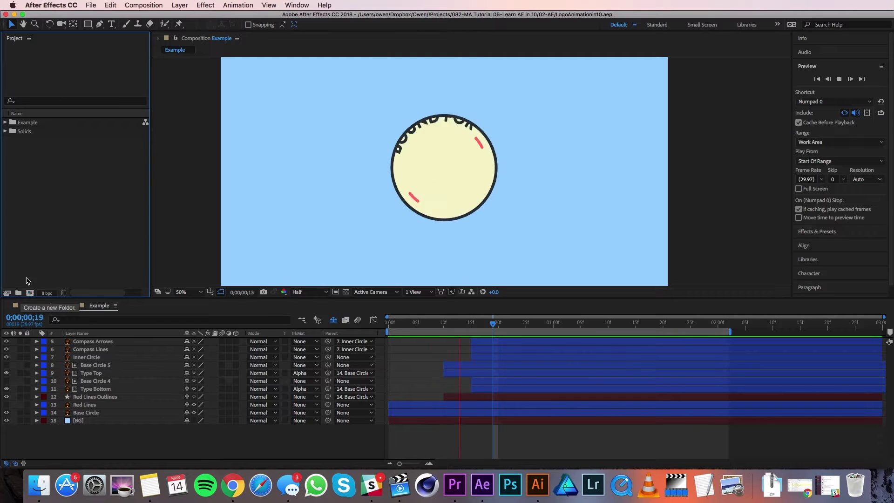
click(199, 71)
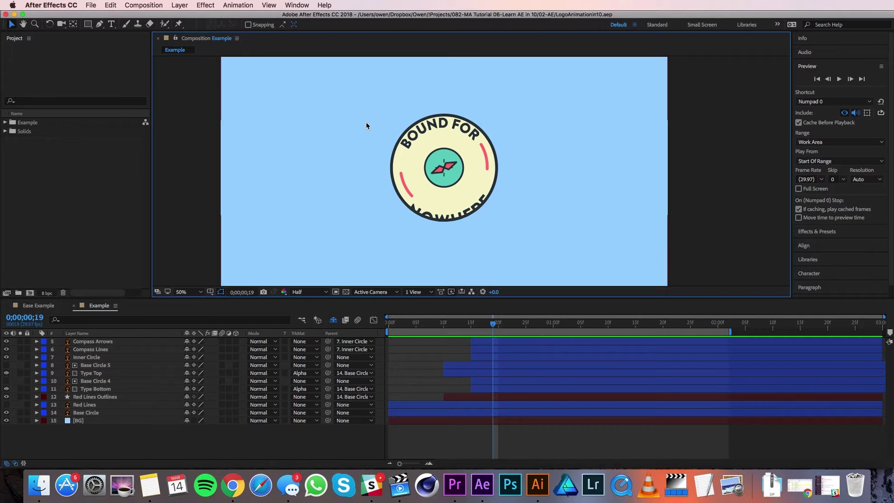
click(199, 304)
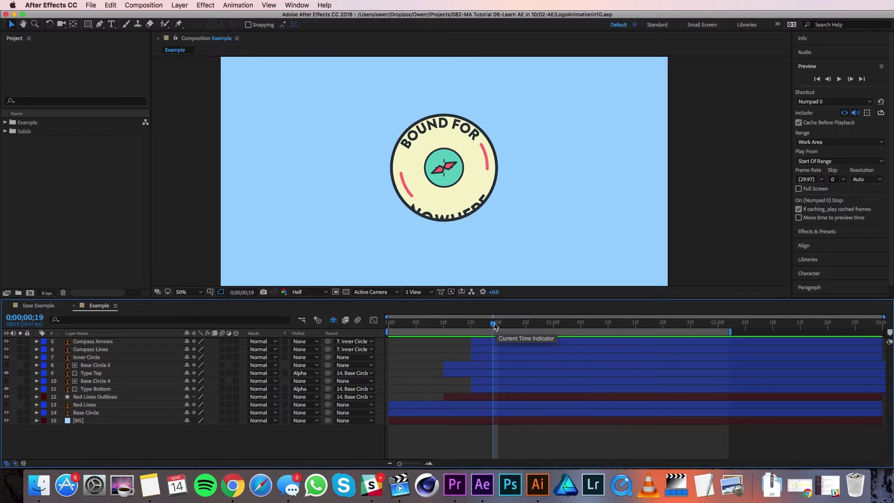
drag(494, 325, 381, 337)
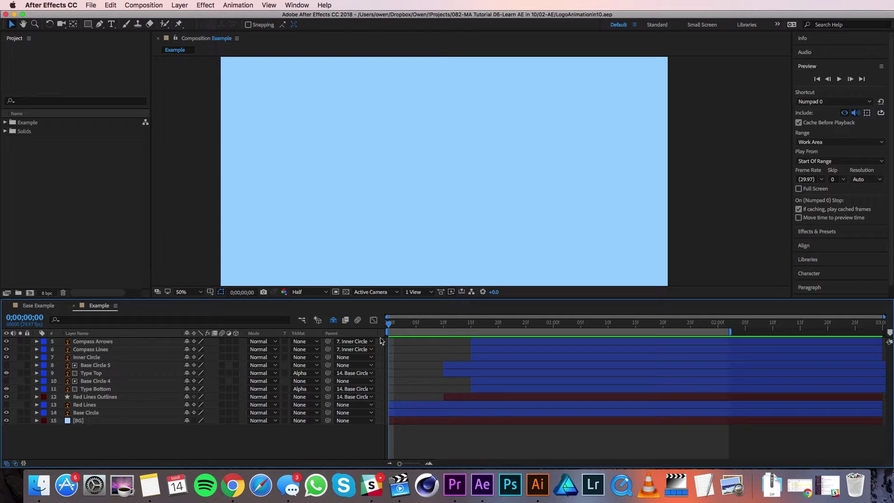
Step: Import CompassLogo.ai from the Vector folder in 05-Assets as Composition - Retain Layer Sizes
click(80, 210)
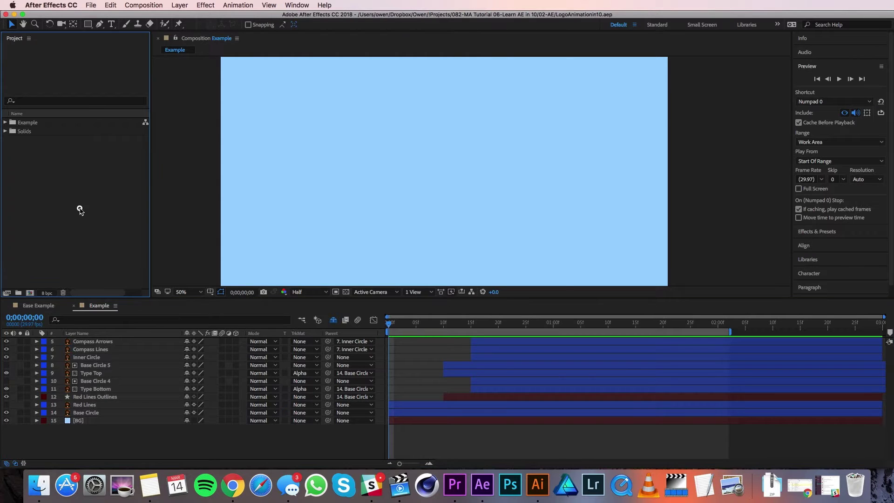
double_click(70, 200)
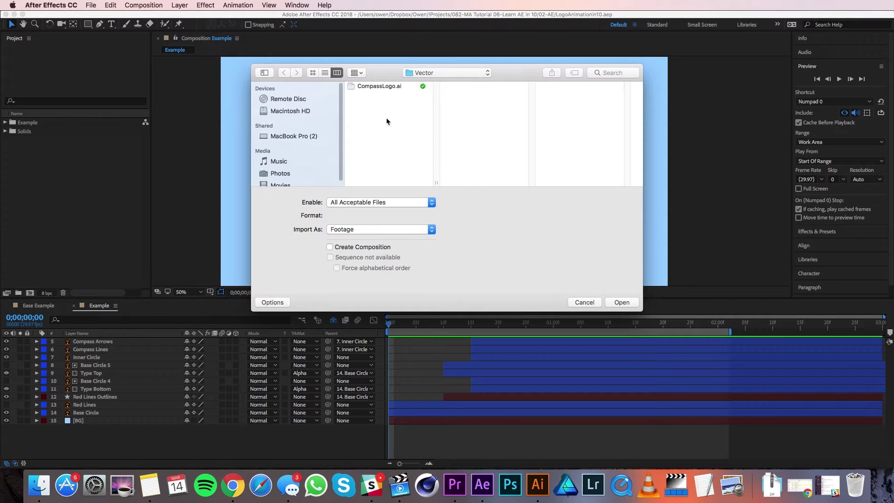
click(431, 73)
click(432, 82)
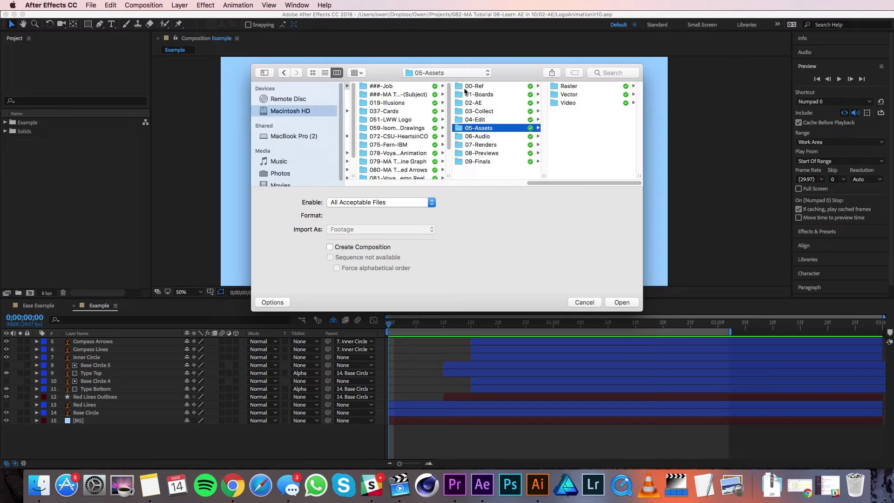
click(567, 94)
click(583, 88)
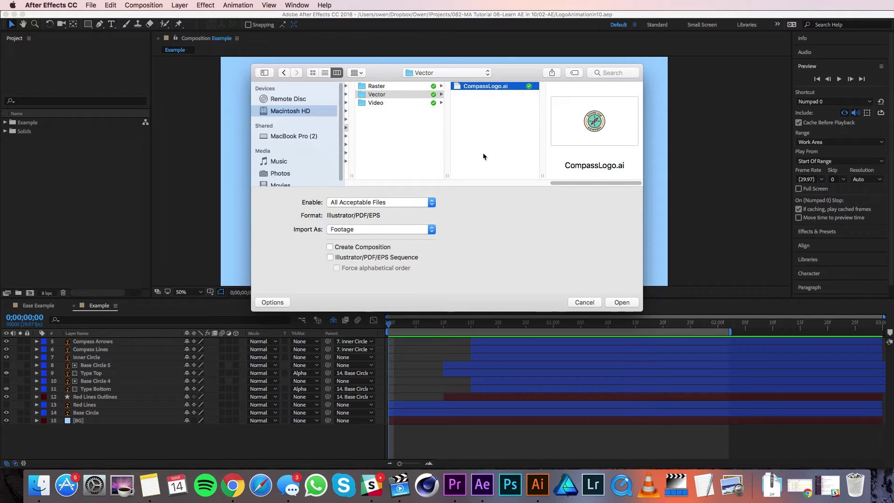
click(397, 229)
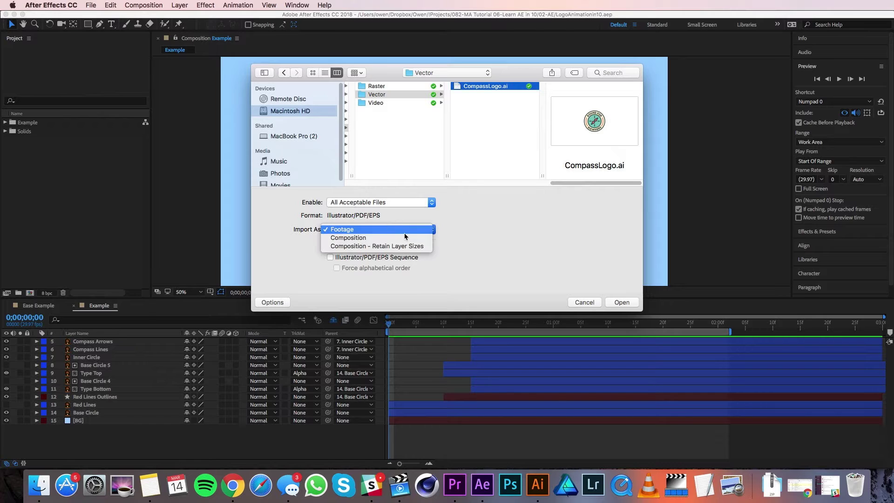
click(428, 246)
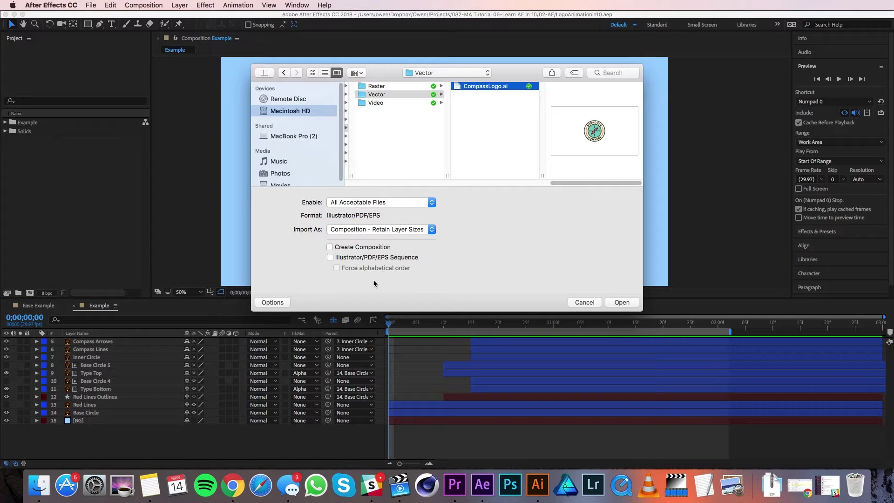
click(615, 302)
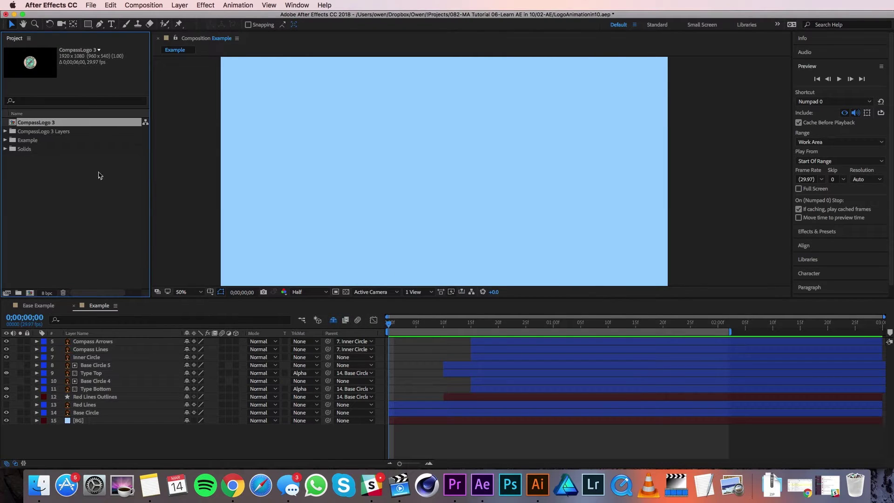
Step: Open the imported compass logo composition and select and copy all seven of its layers
click(60, 132)
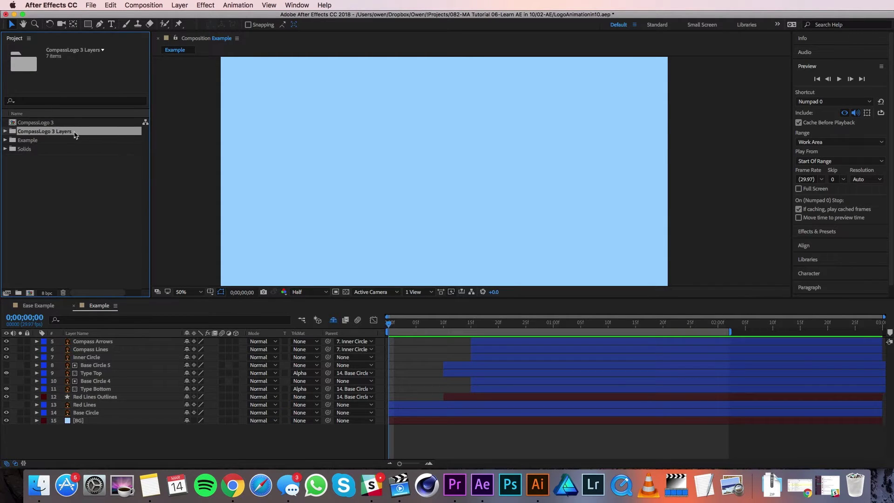
double_click(48, 123)
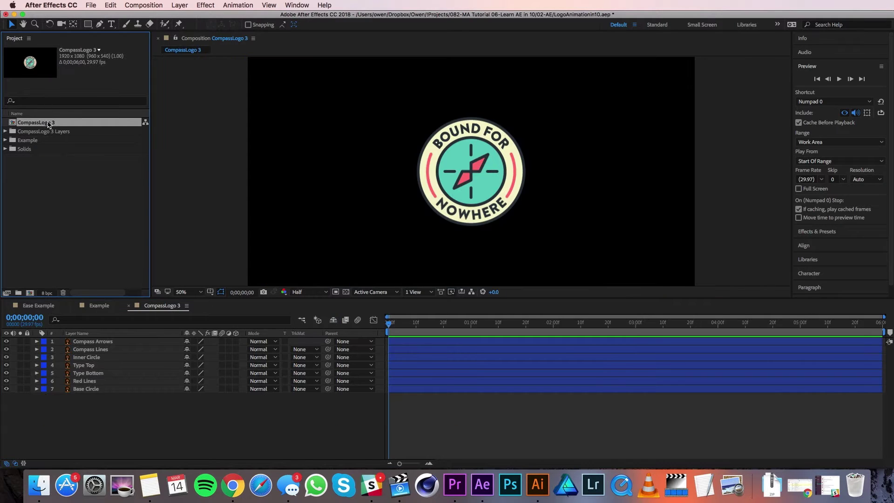
click(130, 358)
click(146, 410)
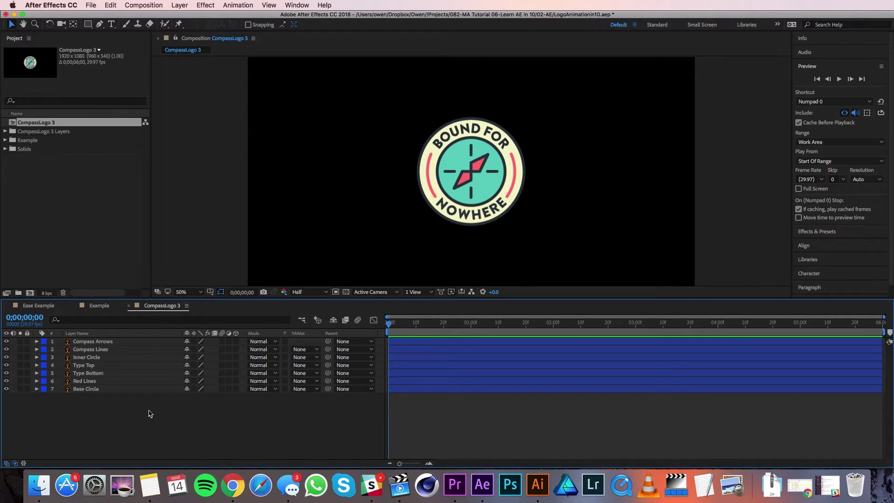
click(111, 5)
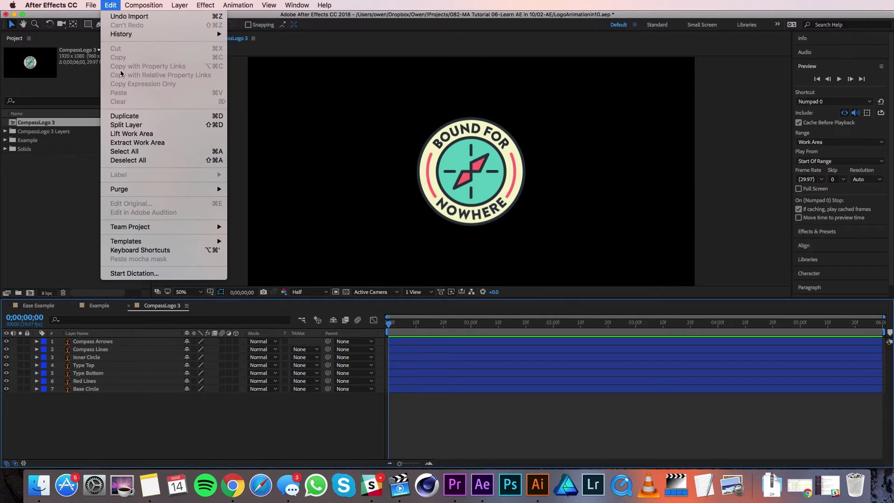
click(133, 151)
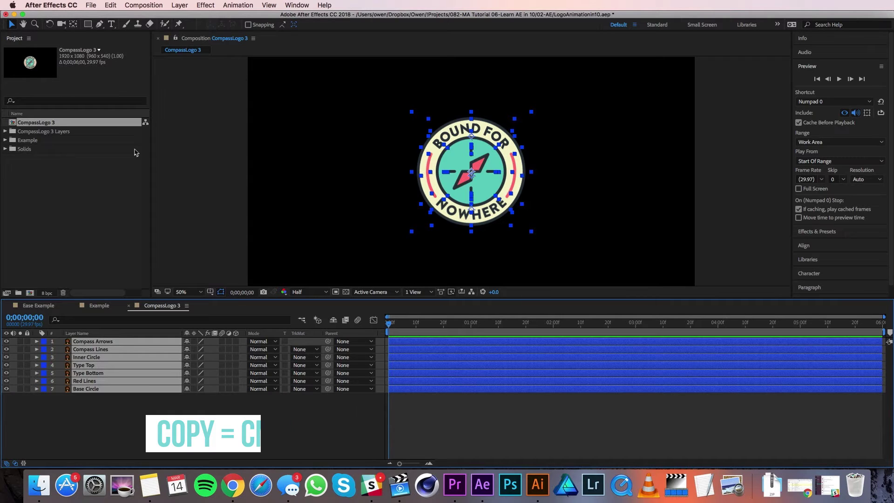
Step: Create a composition named Compass Animation with the HDTV 1080 29.97 preset and a duration of 0;00;03;00
click(98, 209)
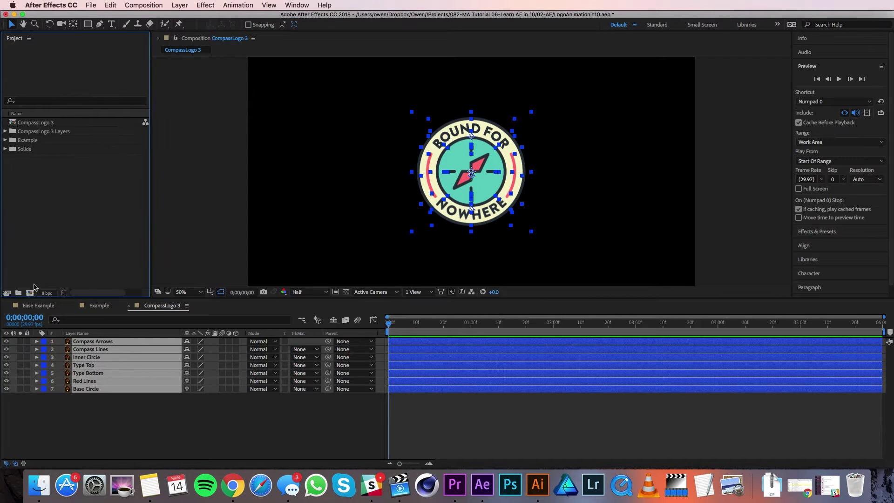
click(31, 294)
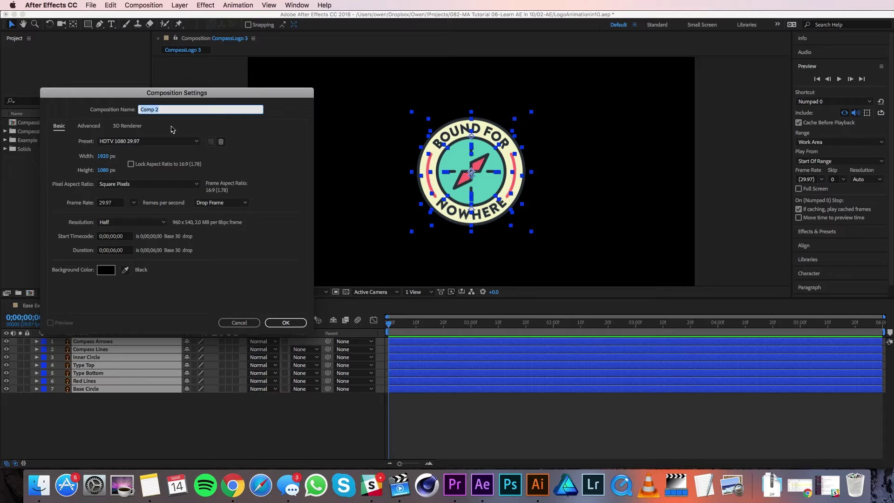
text(Comp)
click(191, 141)
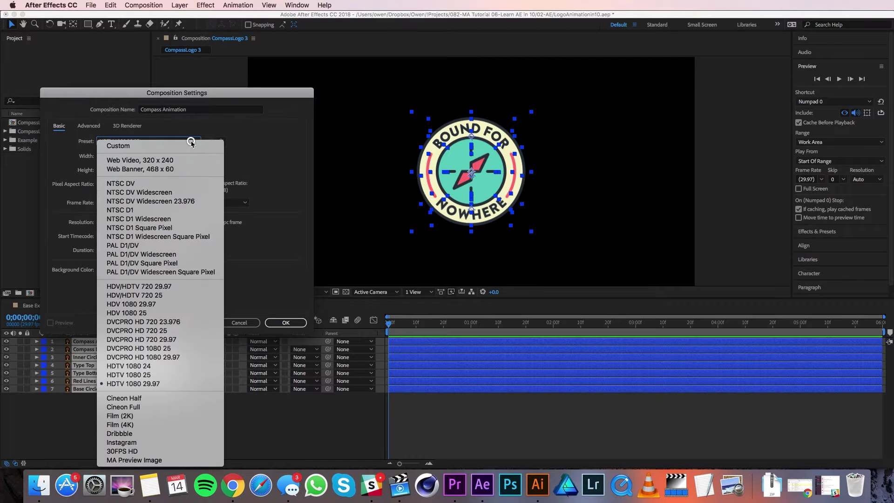
click(194, 385)
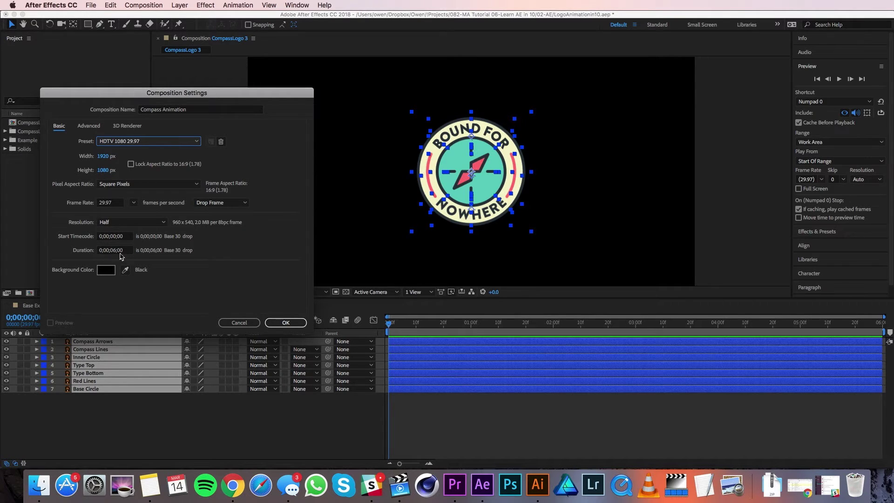
click(116, 252)
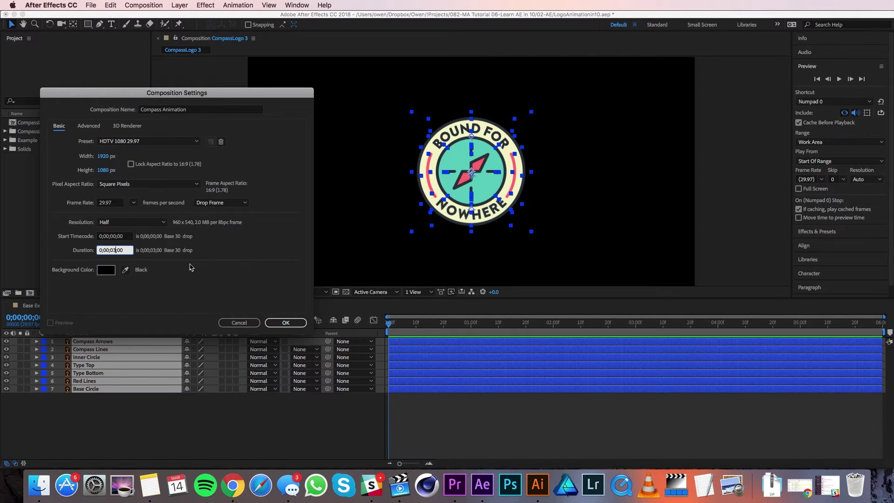
click(286, 323)
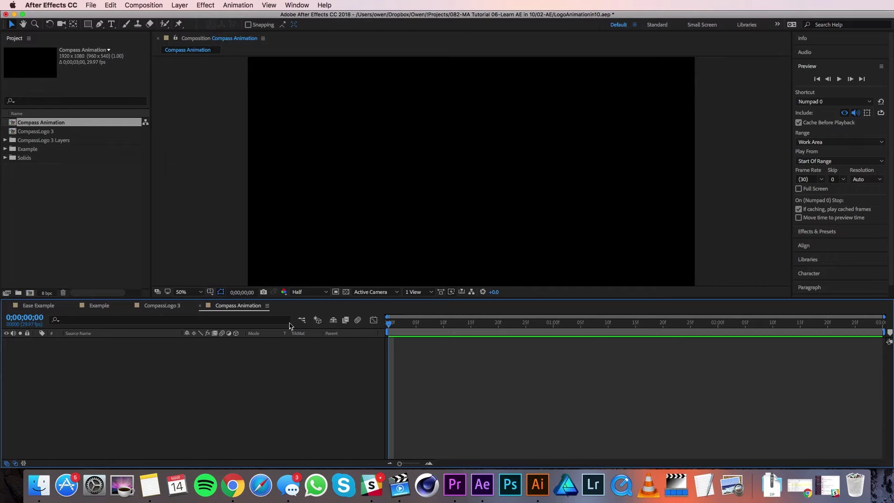
Step: Paste the copied logo layers into the Compass Animation composition and turn on continuous rasterization for all of them
key(super+v)
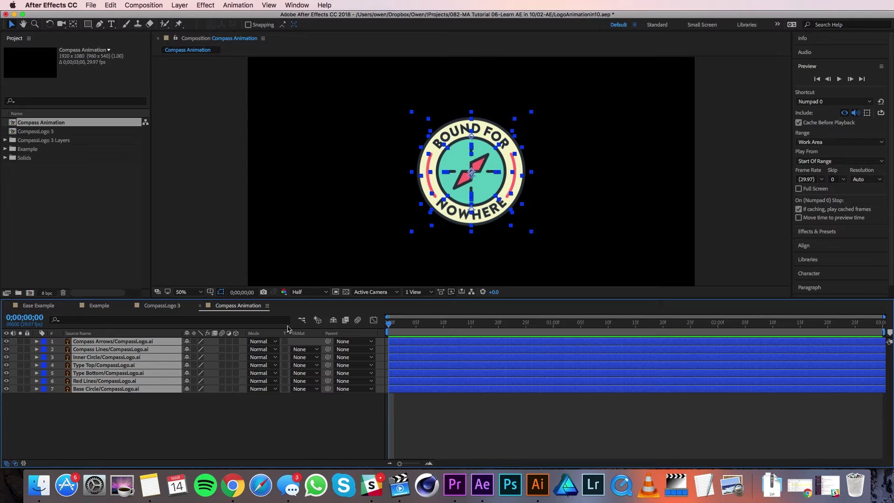
click(203, 412)
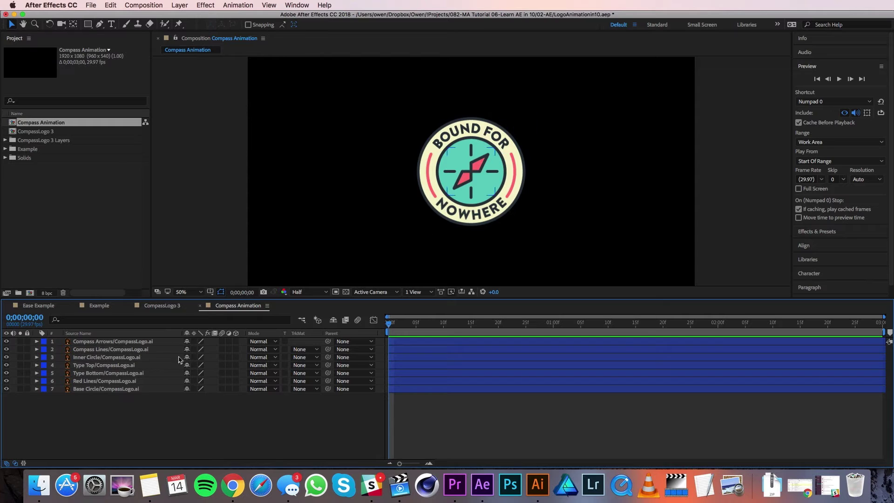
click(194, 343)
drag(194, 345, 193, 383)
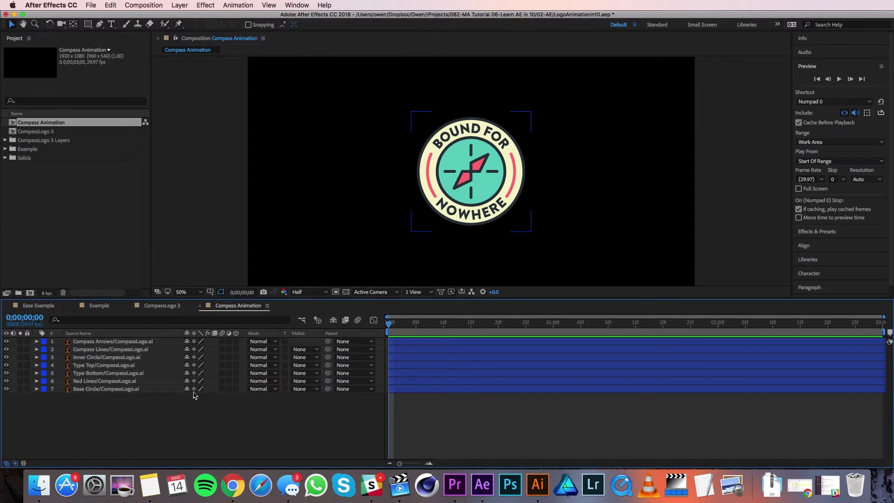
Step: Reveal the Type Top layer's transform properties, try scaling the layer down, and undo the scale change
click(133, 366)
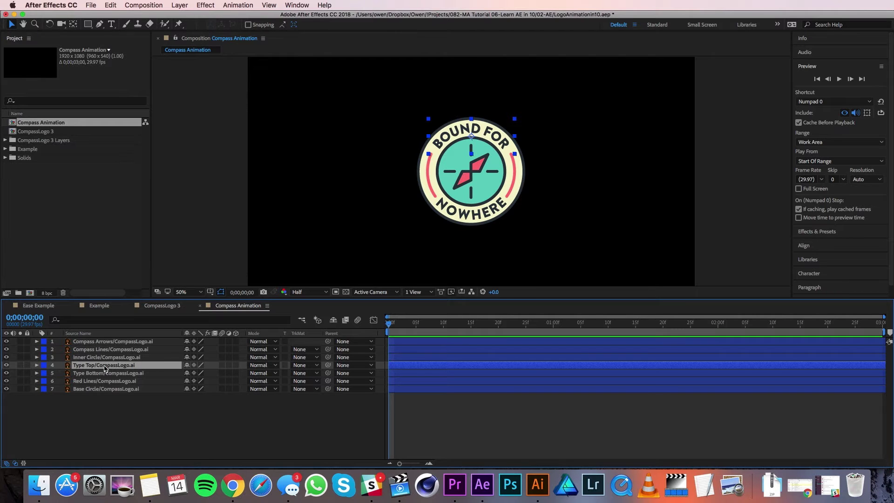
click(36, 365)
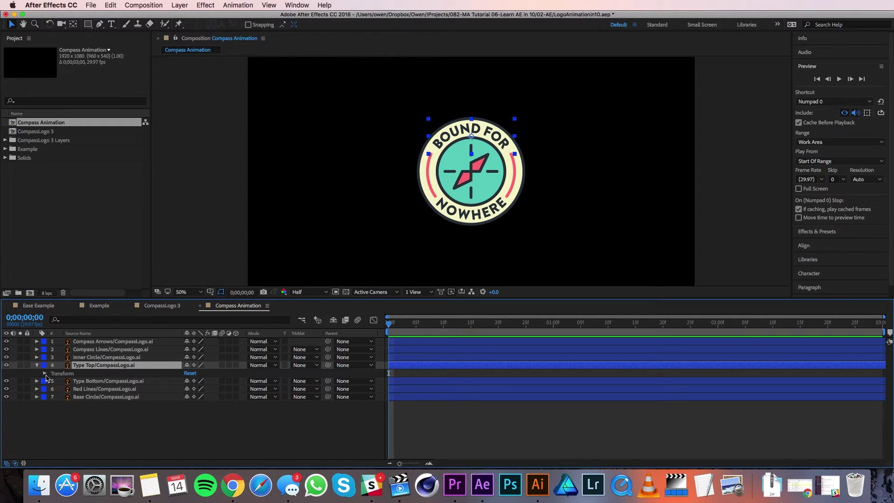
click(46, 374)
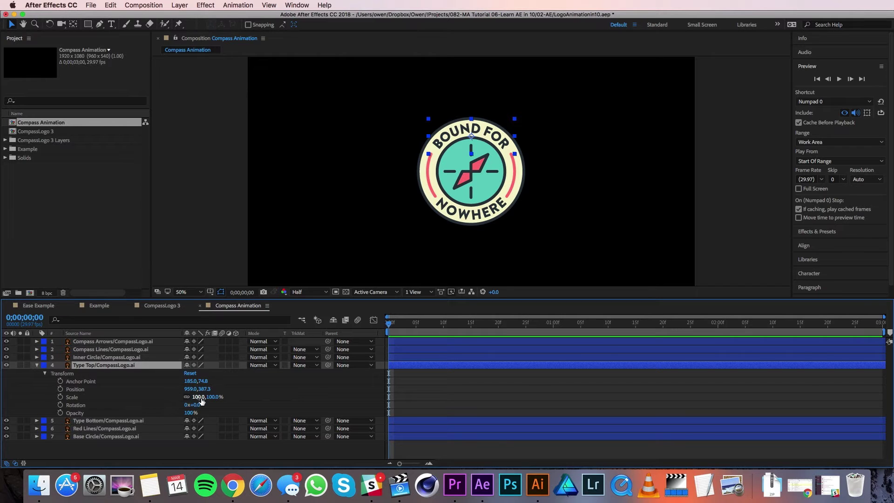
mouse_move(201, 397)
mouse_down()
mouse_move(225, 398)
mouse_move(186, 395)
mouse_move(230, 398)
mouse_move(185, 394)
mouse_up()
key(super+z)
Step: Move the Type Top layer's anchor point to the compass centre and test scaling from there, leaving the scale at 100%
click(74, 26)
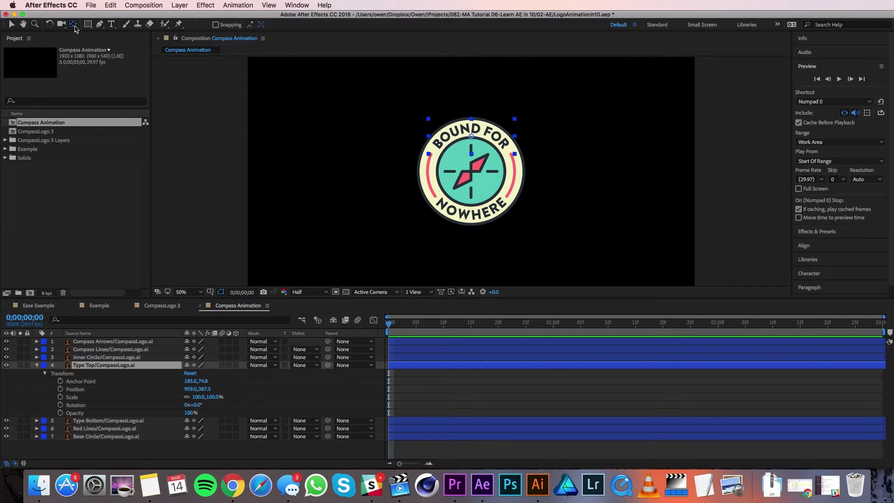
drag(472, 136, 473, 174)
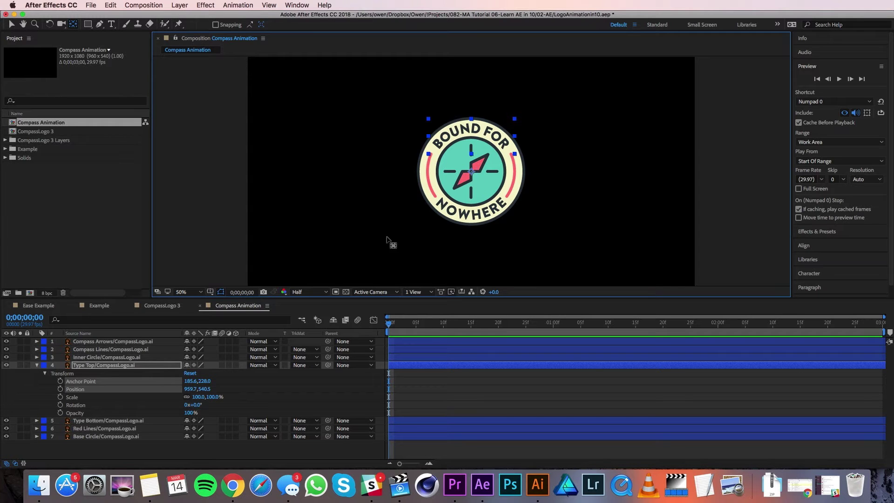
drag(200, 397, 223, 396)
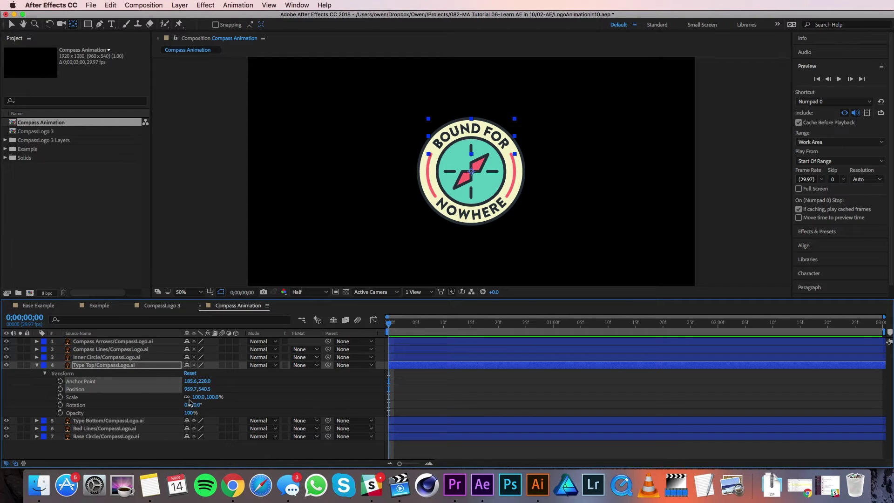
Step: Keyframe the Type Top layer's scale at 150% at 0;00;00;00 and 100% at 0;00;00;15
click(61, 398)
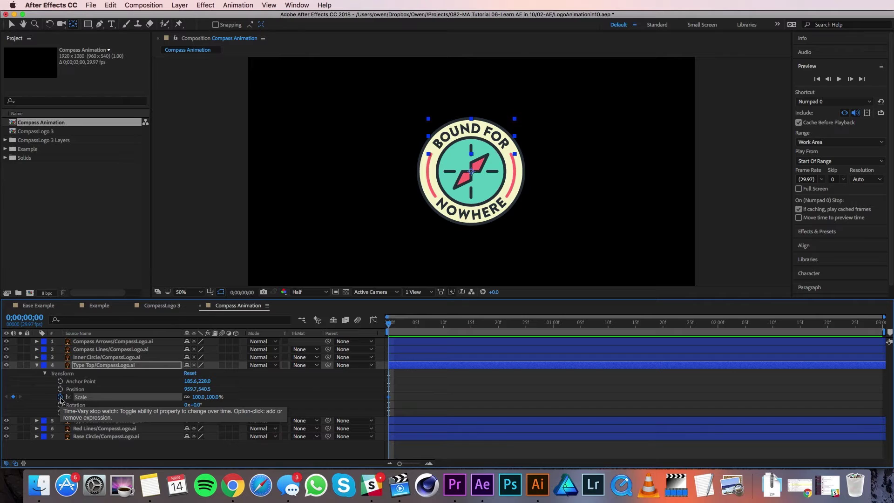
click(199, 398)
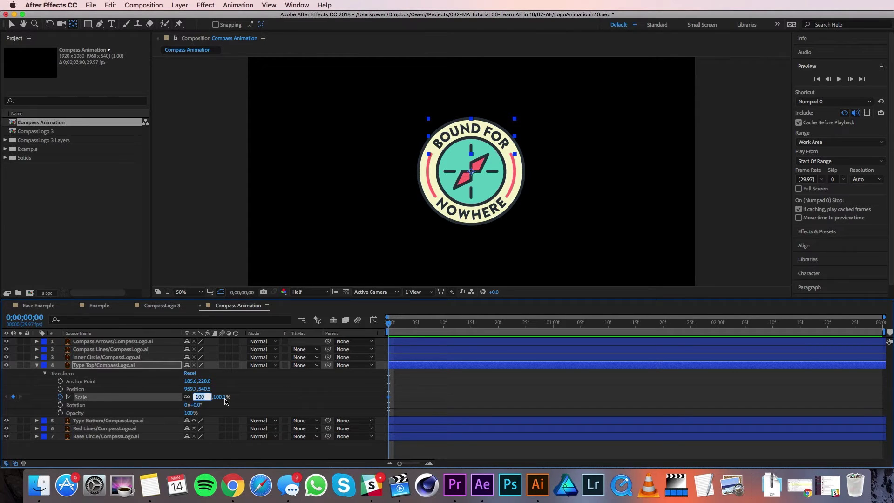
text(150)
key(Return)
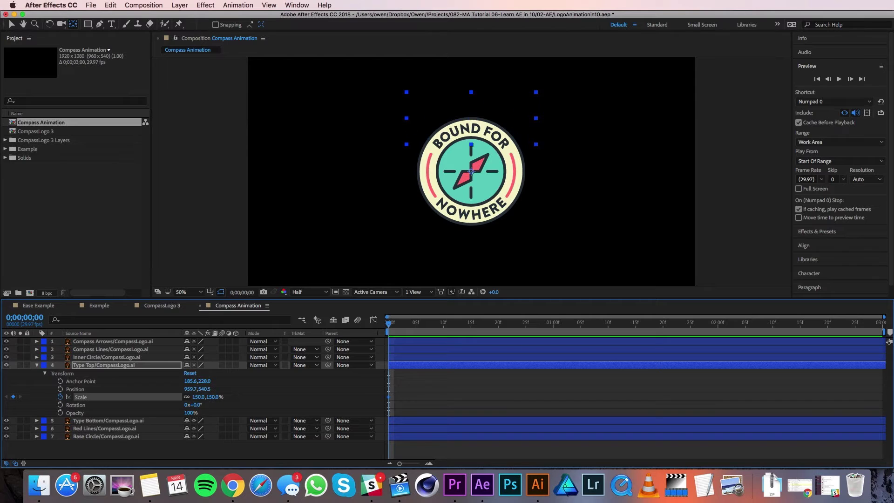
click(473, 327)
click(215, 397)
text(100)
key(Return)
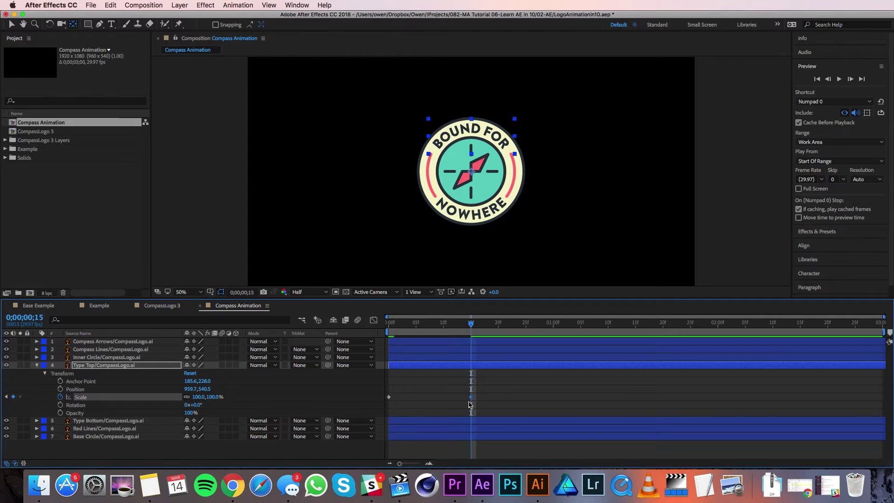
Step: Apply Easy Ease to the Type Top layer's scale keyframe at 0;00;00;15
mouse_move(473, 402)
right_click(472, 400)
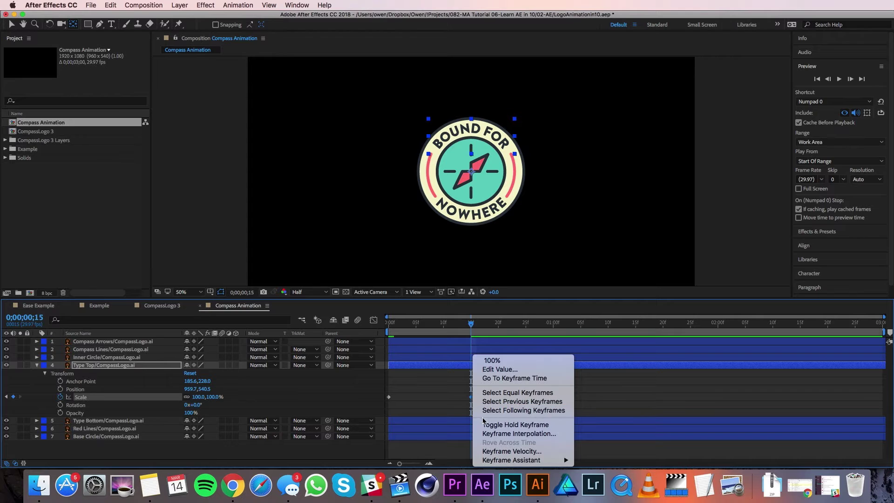
mouse_move(567, 463)
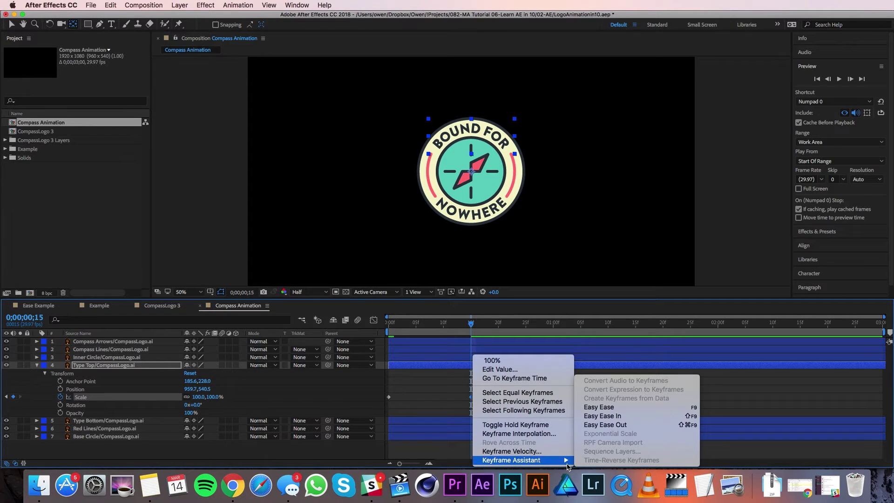
click(617, 412)
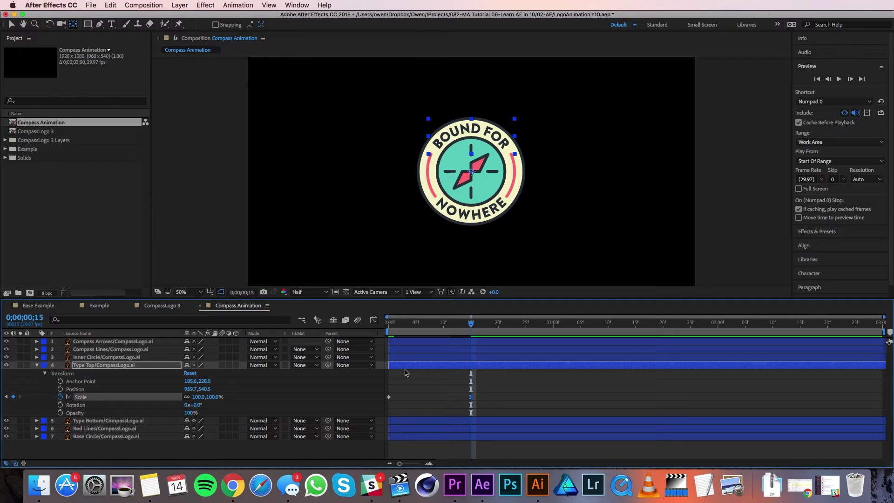
Step: Play the Ease Example composition to compare linear and eased motion, and return to the Compass Animation composition
click(35, 305)
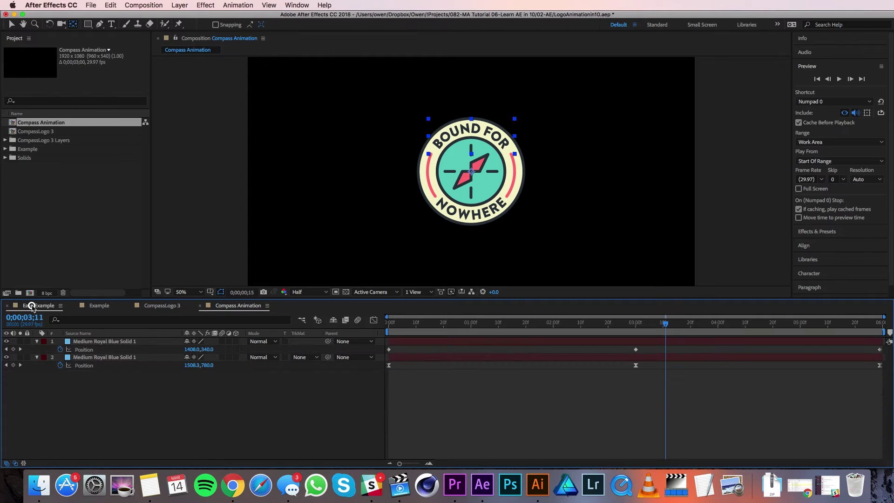
key(space)
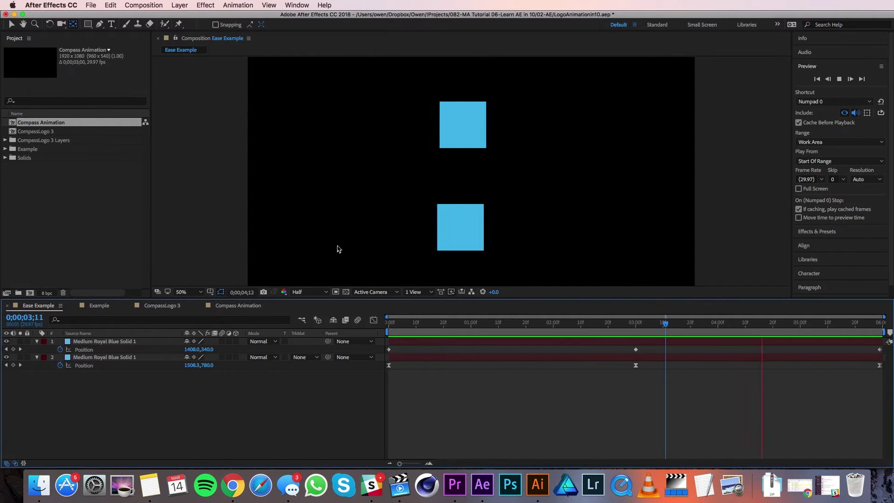
click(237, 305)
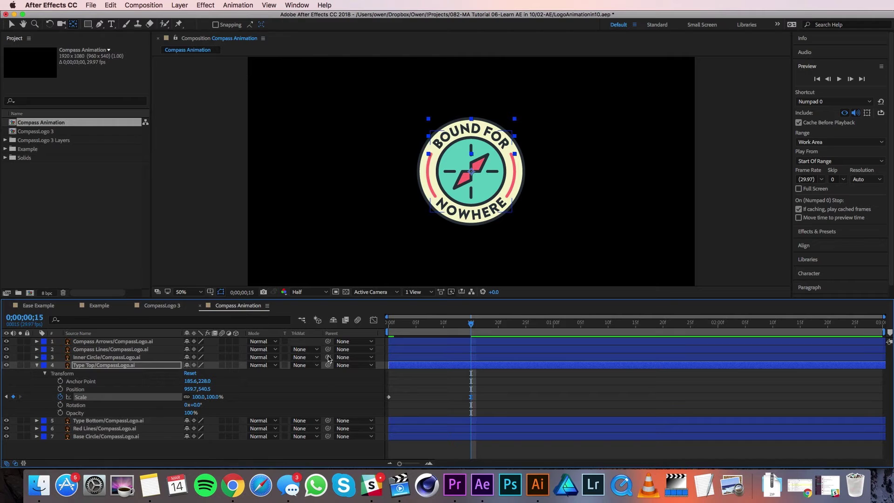
Step: Set the incoming velocity influence of the Type Top layer's scale keyframe at 0;00;00;15 to 80%
right_click(471, 399)
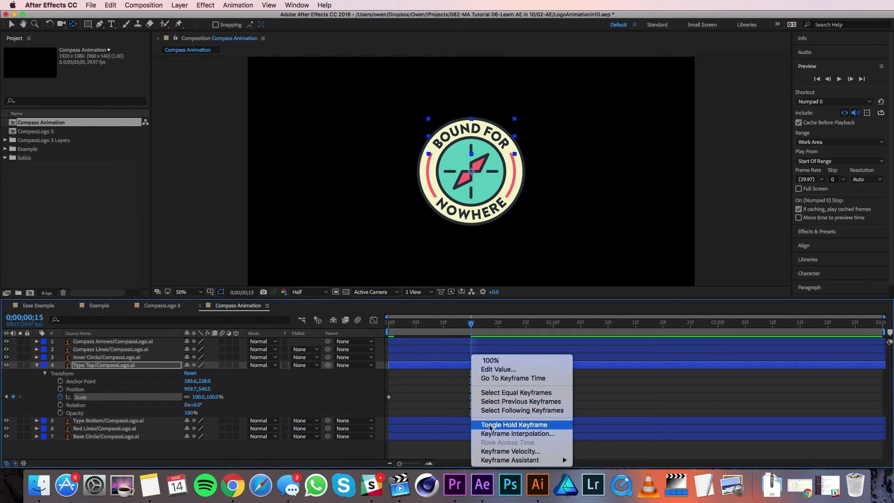
click(495, 451)
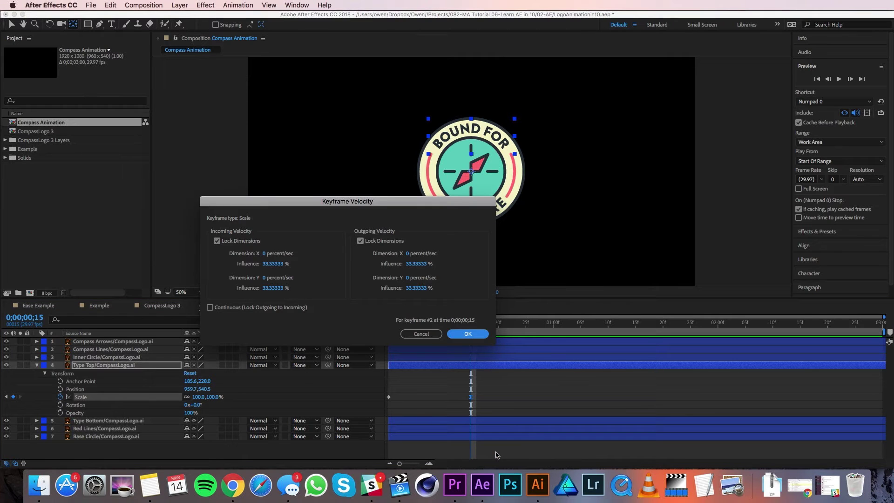
click(273, 264)
text(80)
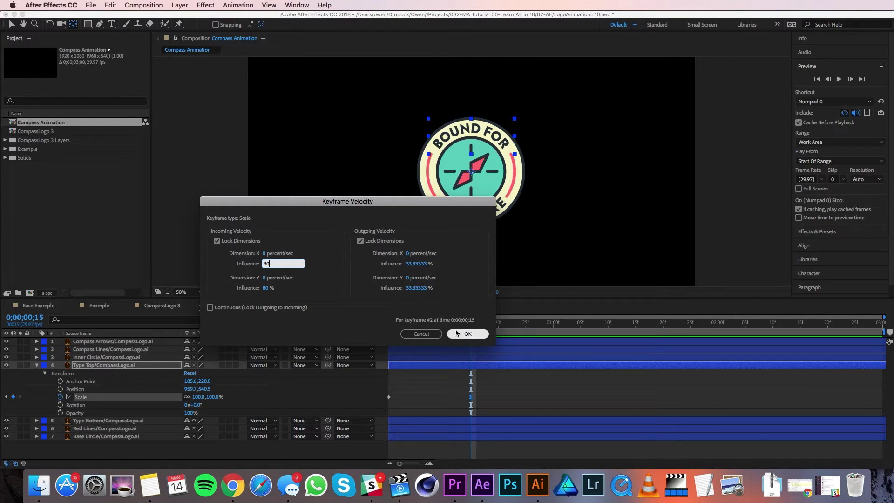
click(458, 334)
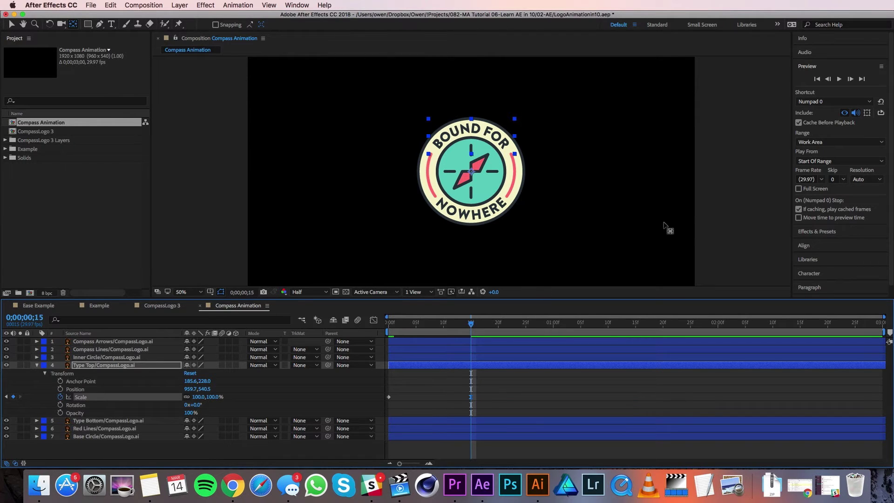
Step: Preview the eased Type Top scale animation, stop playback and return to 0;00;00;00
click(818, 67)
click(817, 67)
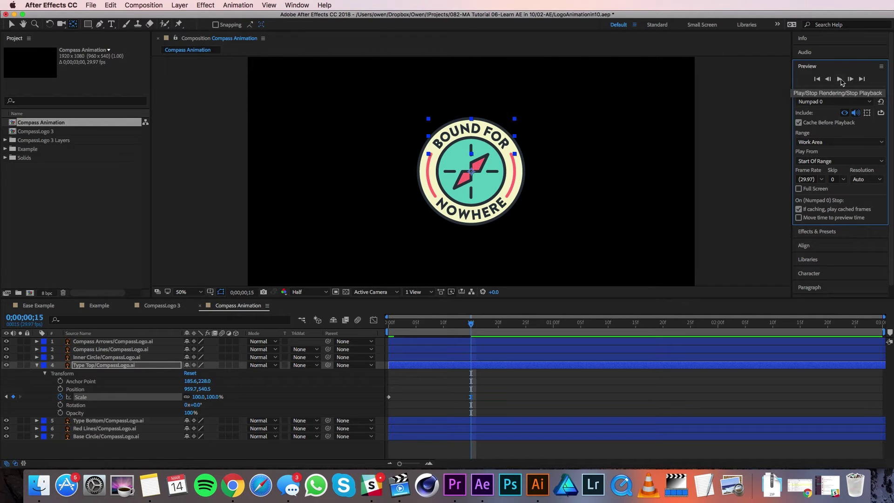
click(297, 5)
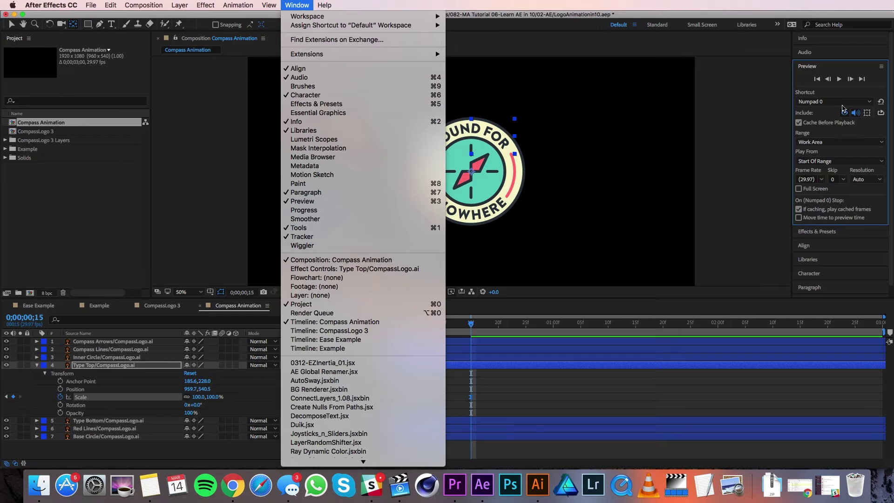
click(839, 85)
click(840, 80)
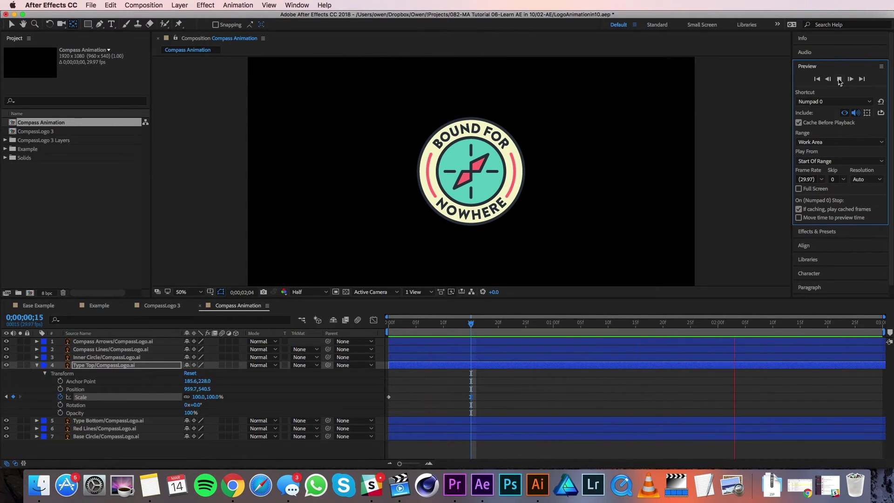
click(839, 79)
drag(471, 324, 375, 332)
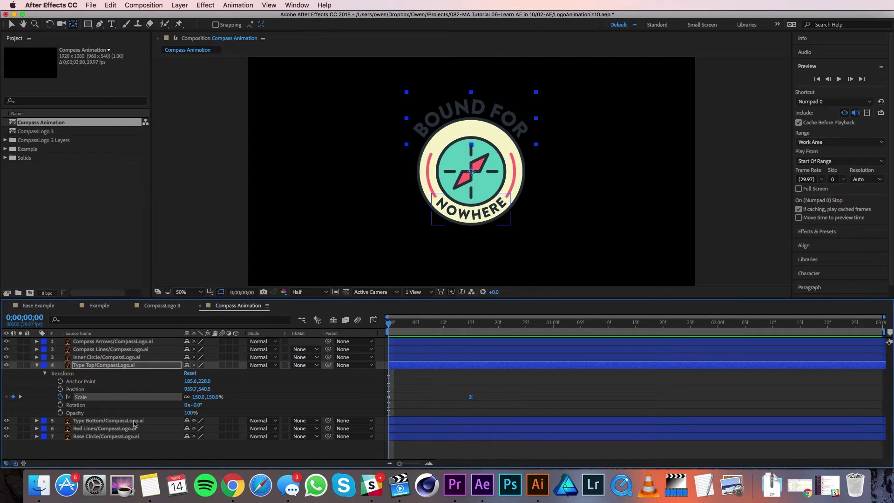
Step: Copy and paste the Base Circle layer, and move the copy directly above the Type Top layer
click(103, 436)
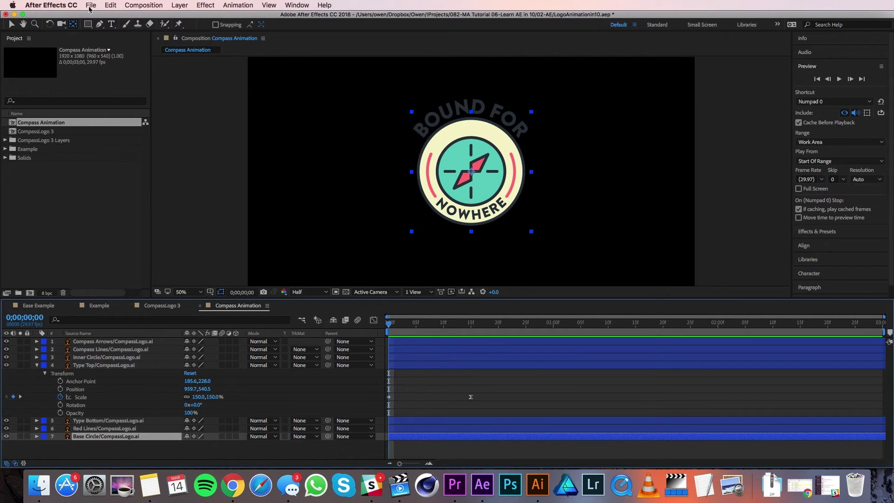
click(111, 5)
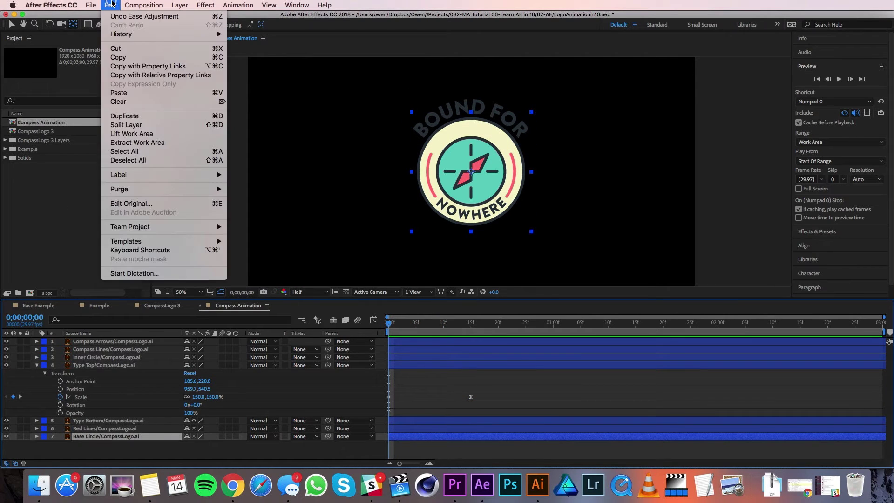
click(167, 66)
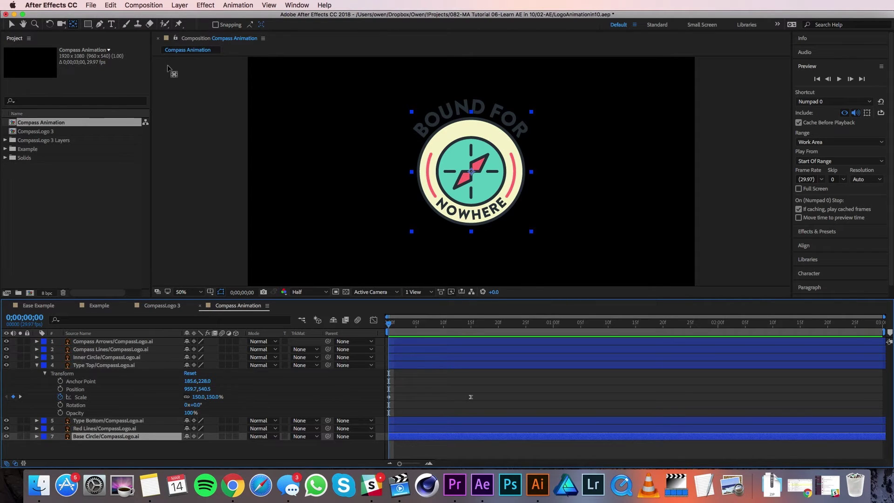
click(111, 5)
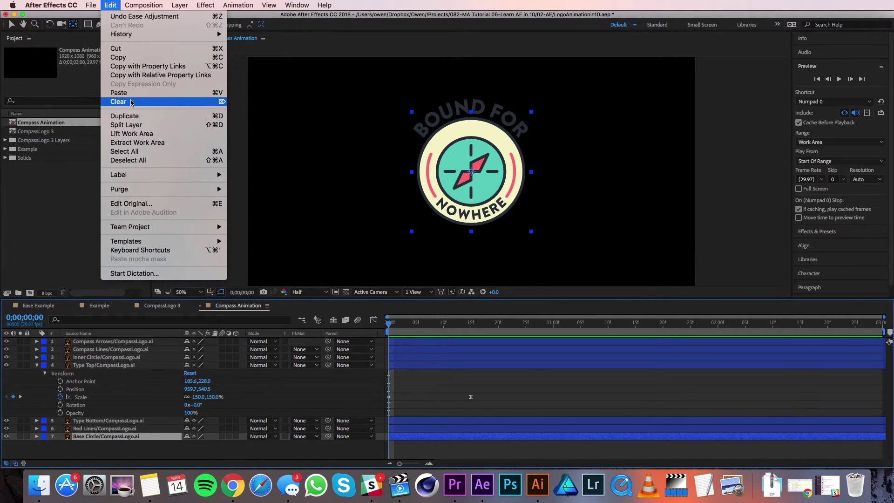
click(119, 93)
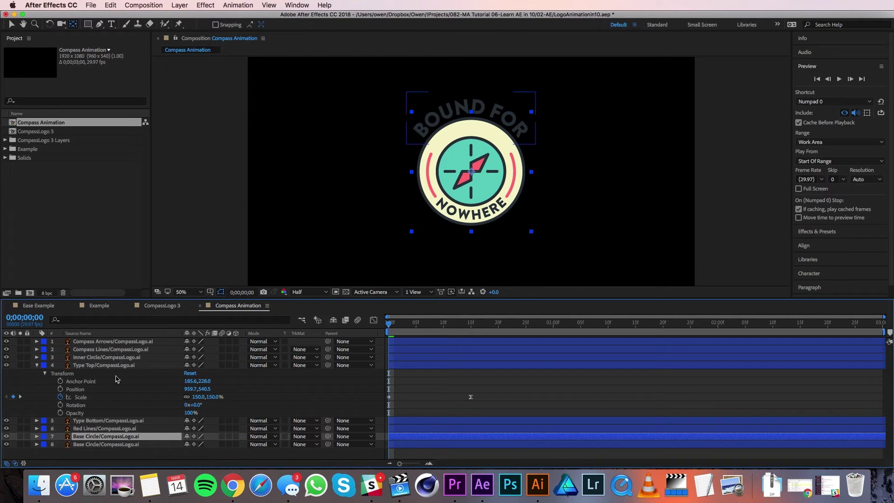
key(v)
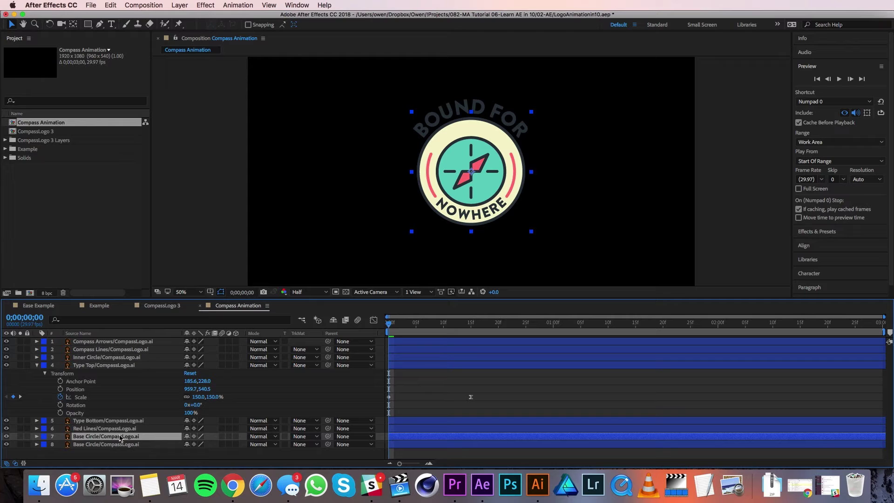
drag(119, 438, 119, 366)
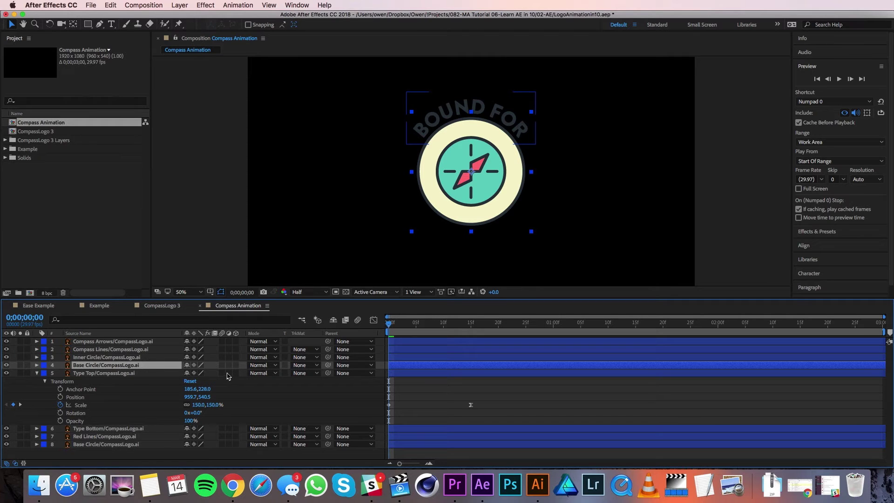
Step: Set the Type Top layer's track matte to Alpha Matte from the Base Circle copy and scrub through the reveal to 0;00;00;11
click(313, 372)
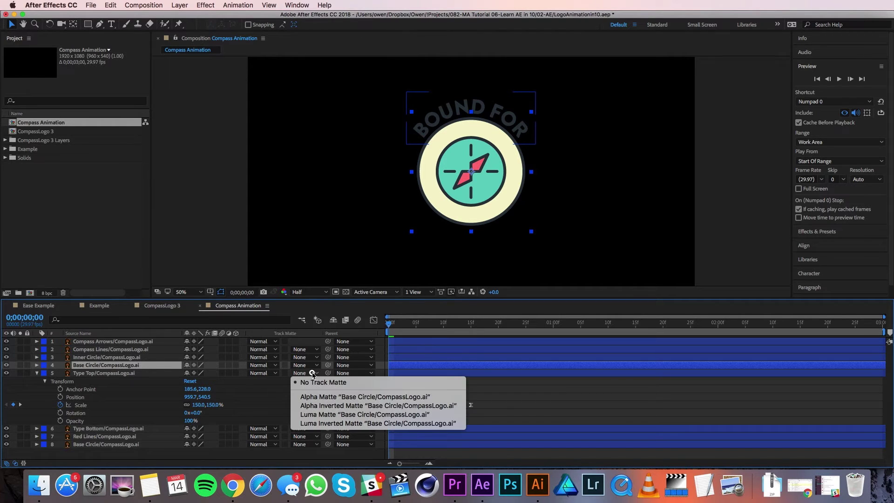
click(319, 399)
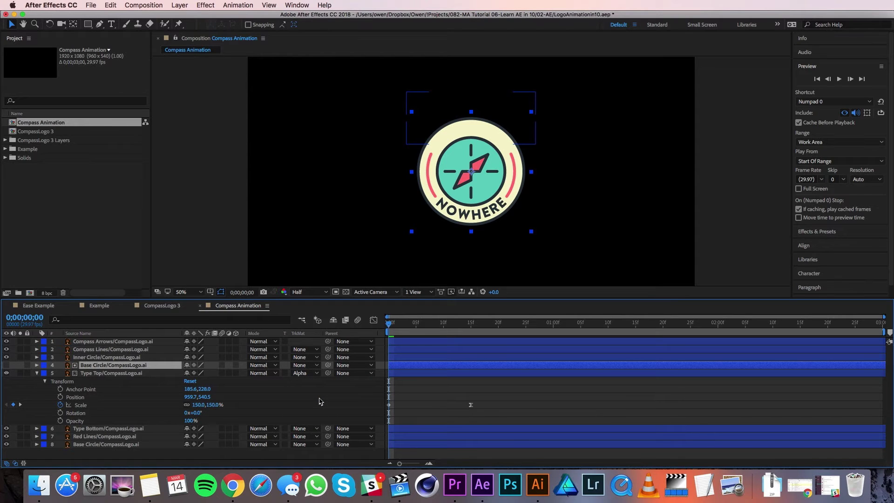
click(17, 464)
click(16, 465)
drag(392, 326, 452, 325)
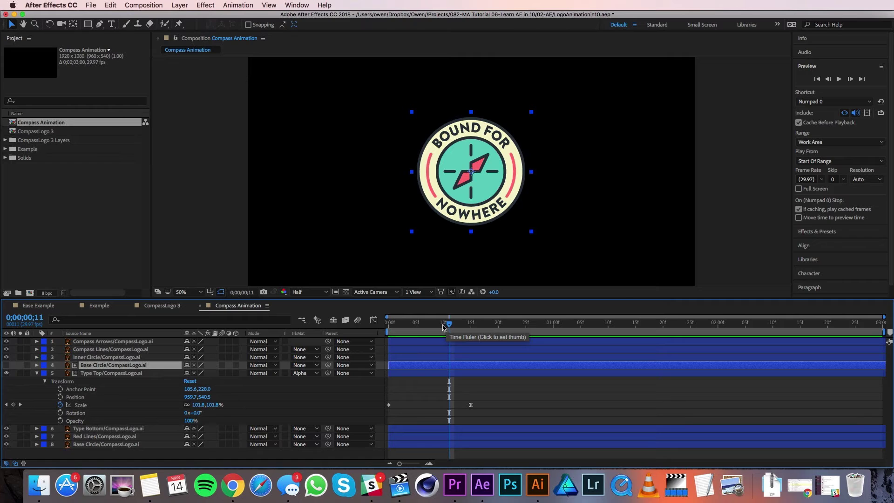
Step: Move the Type Bottom layer's anchor point to the compass centre
click(91, 429)
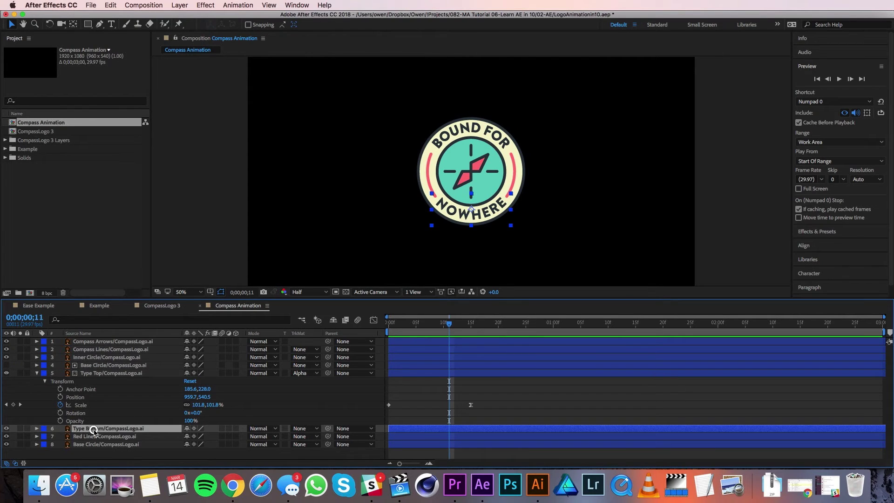
click(73, 24)
drag(471, 210, 474, 174)
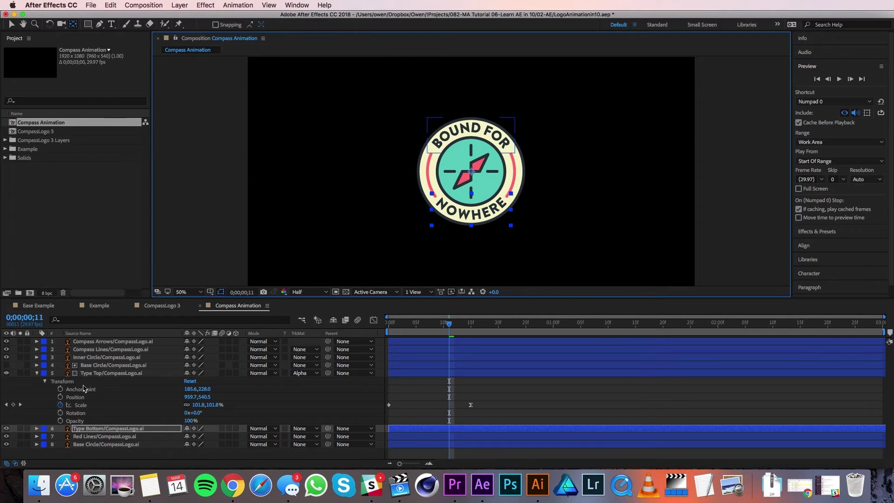
Step: Copy the Type Top layer's scale keyframes and paste them onto the Type Bottom layer at 0;00;00;00
click(80, 406)
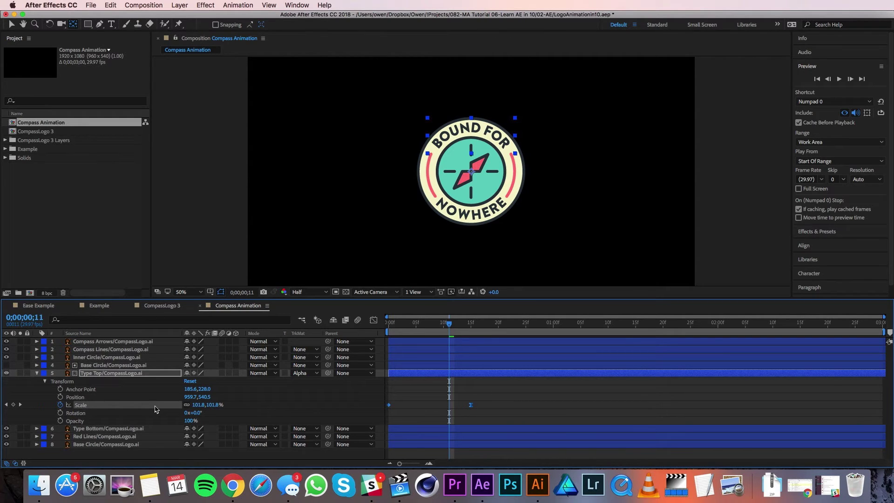
click(135, 428)
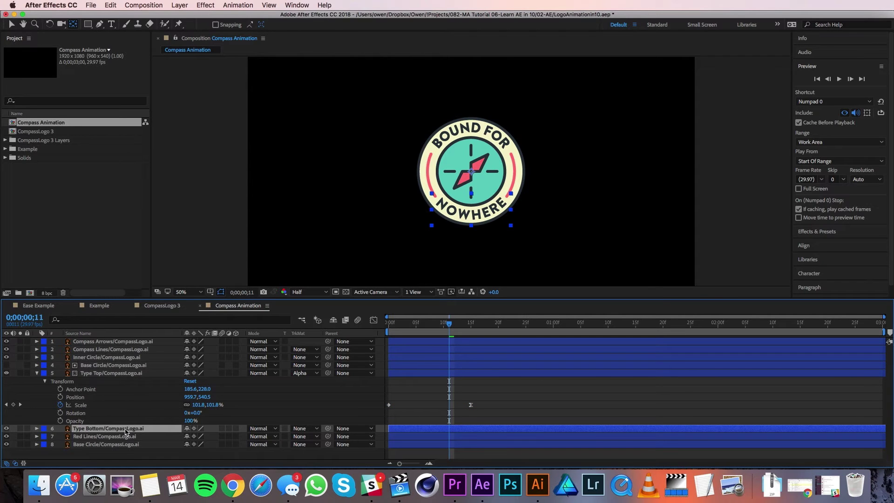
drag(446, 326, 366, 334)
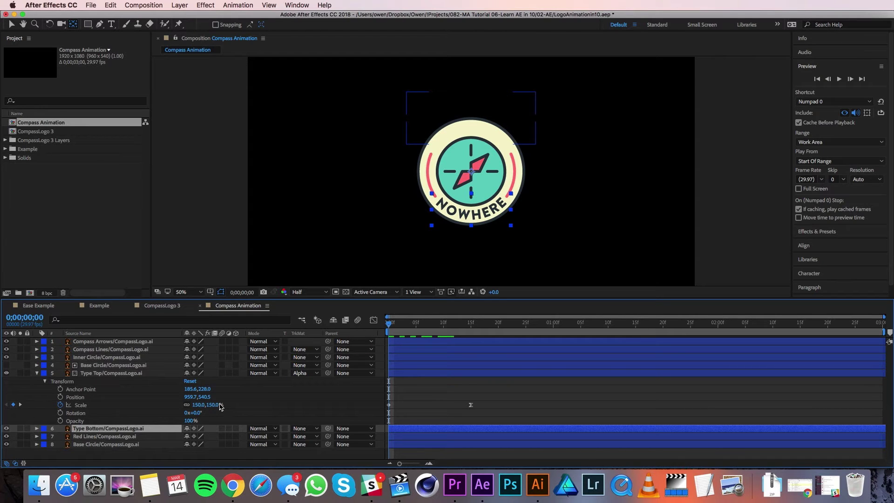
key(cmd+v)
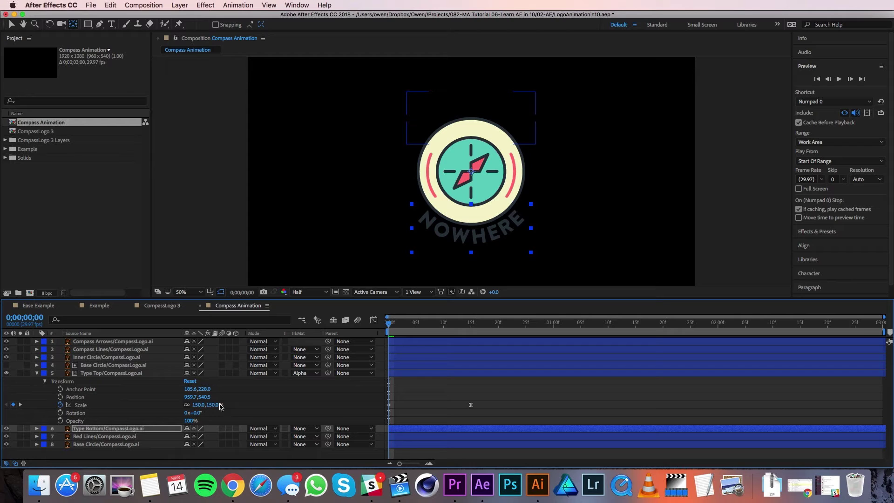
Step: Paste a copy of the Base Circle layer directly above Type Bottom and set Type Bottom's track matte to Alpha Matte
click(138, 444)
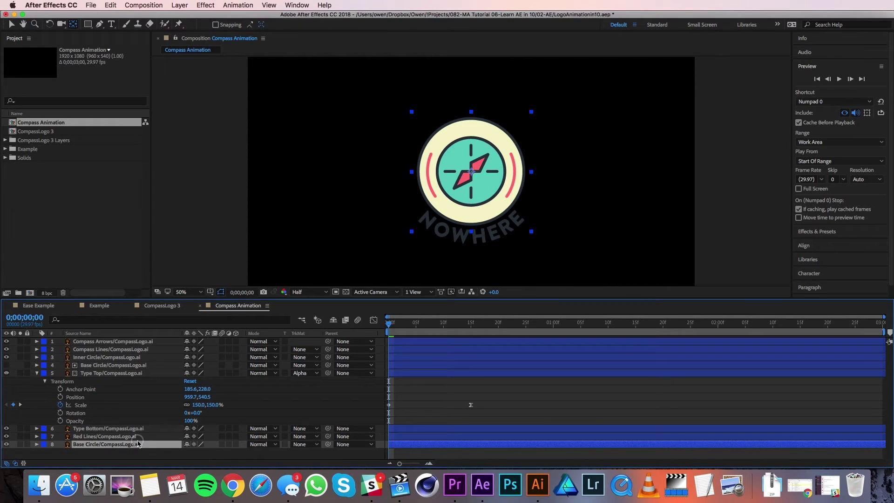
click(114, 5)
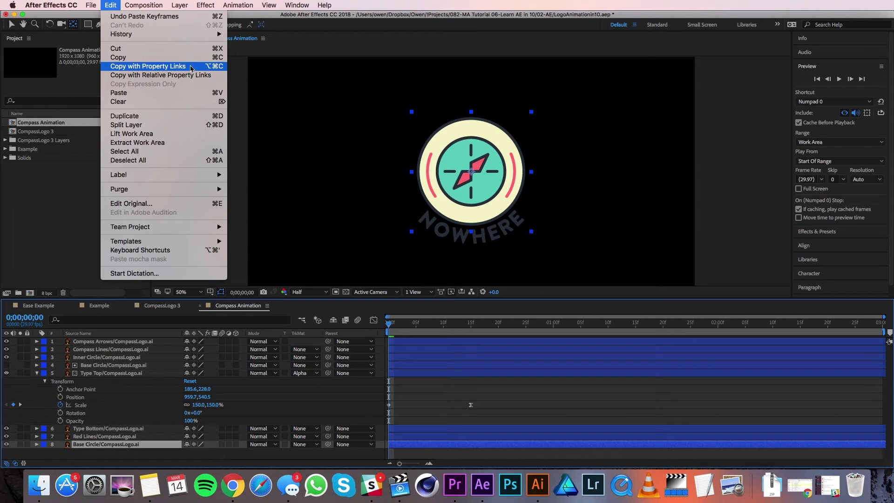
click(191, 67)
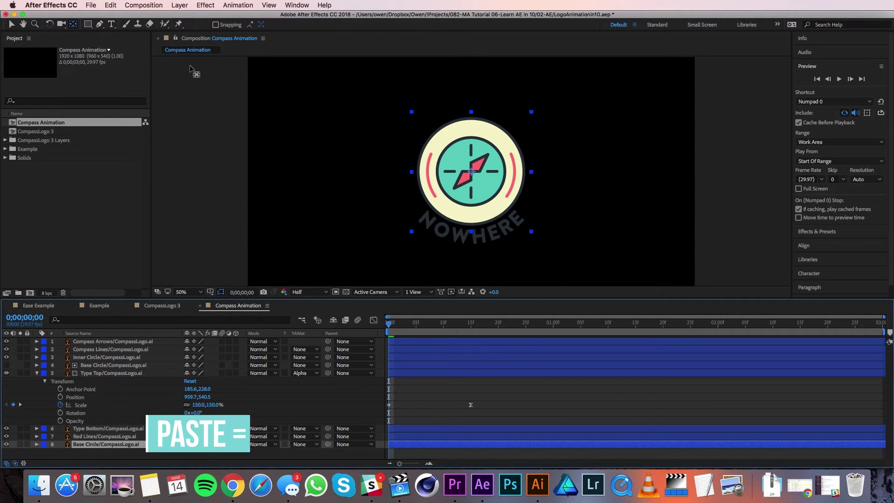
key(super+v)
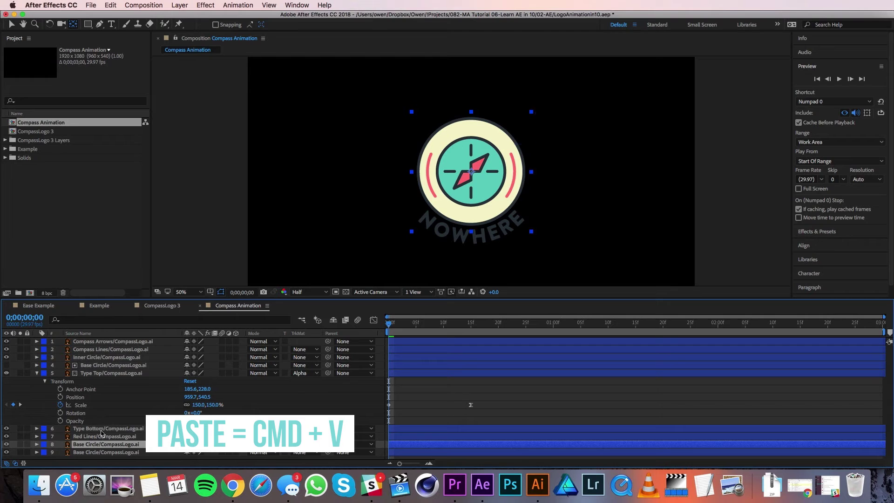
drag(101, 444, 99, 430)
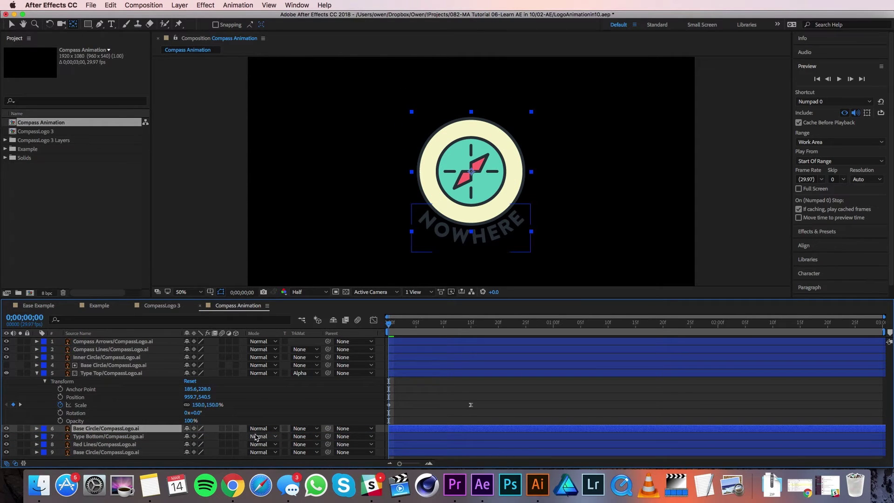
click(303, 438)
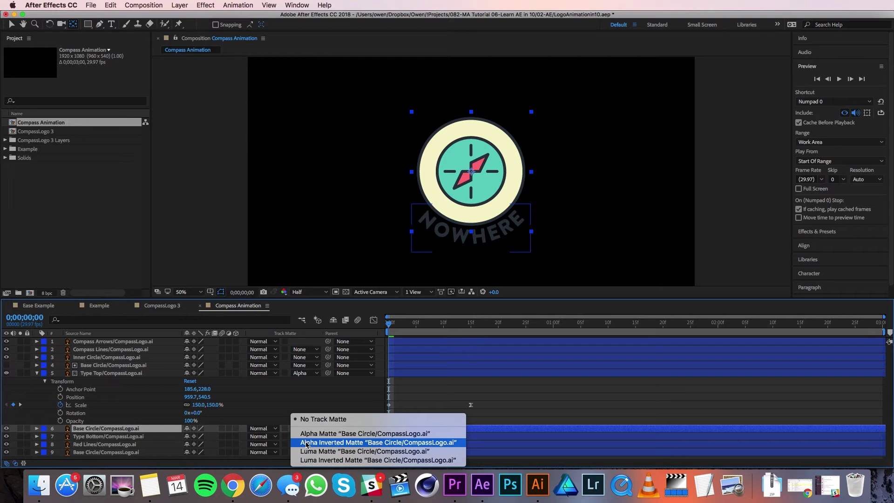
click(309, 435)
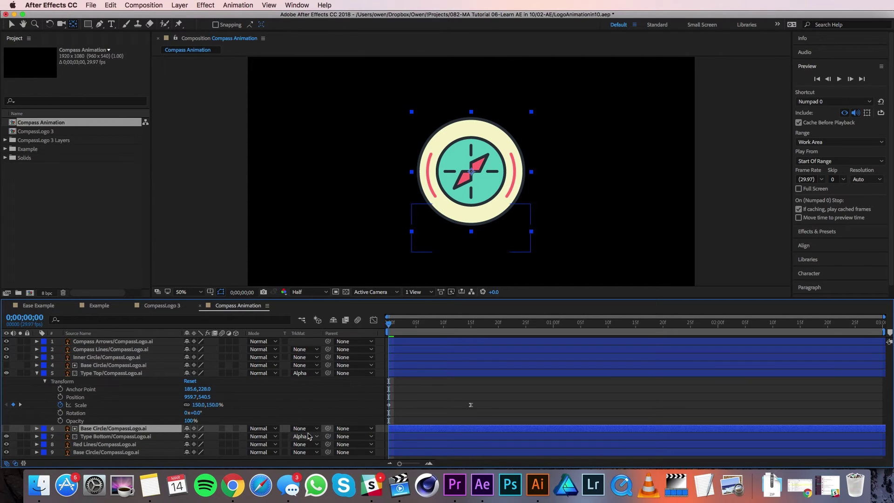
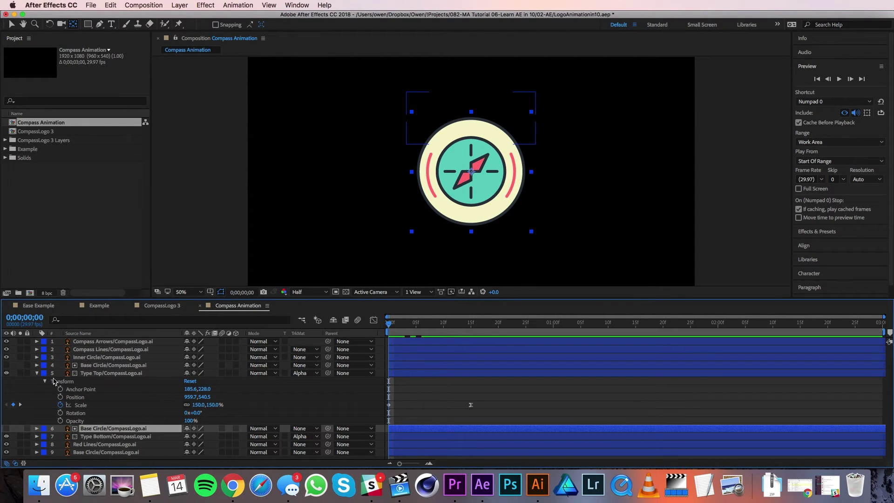
Step: Collapse the Type Top layer's properties and create shapes from the Red Lines vector layer
click(38, 374)
click(118, 397)
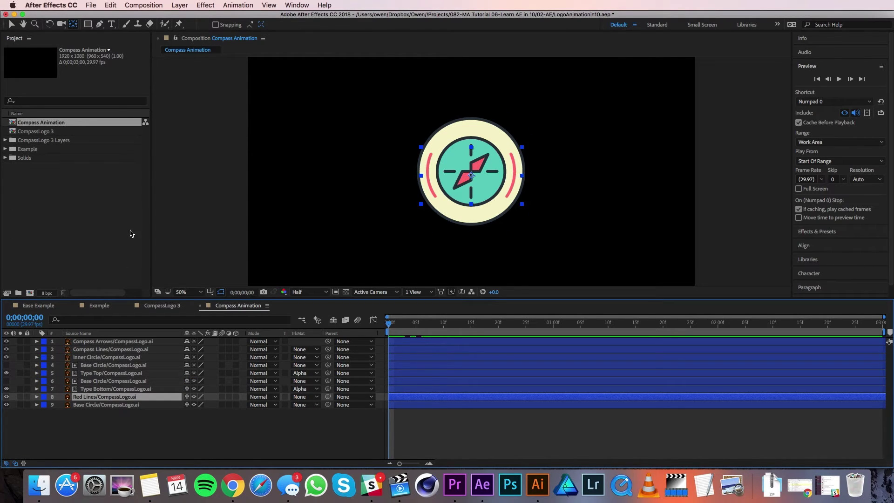
click(178, 5)
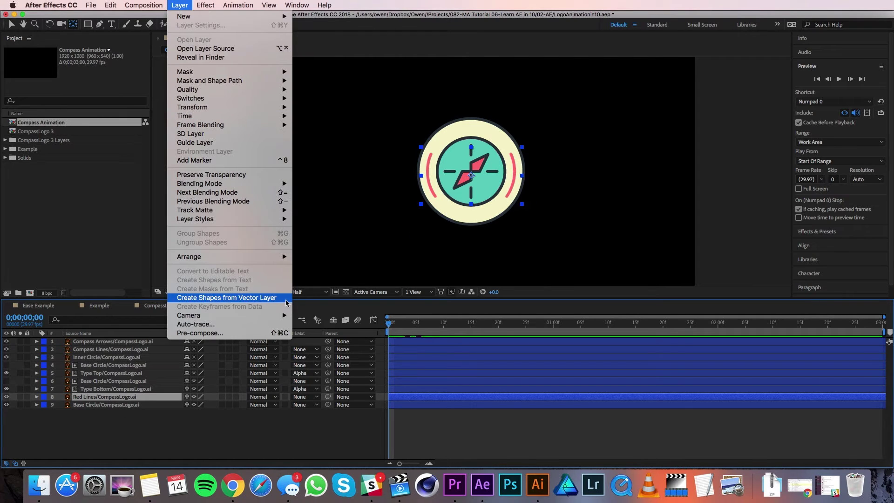
click(286, 298)
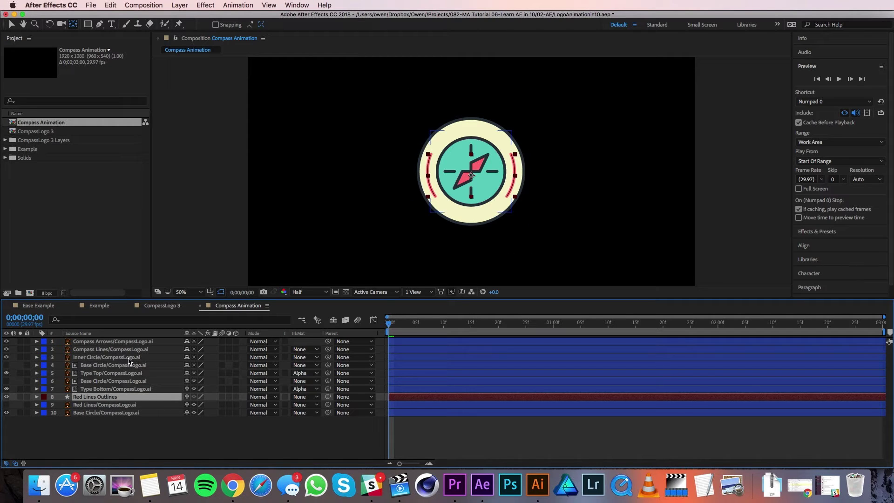
Step: Add Trim Paths to the Red Lines Outlines shape layer
key(v)
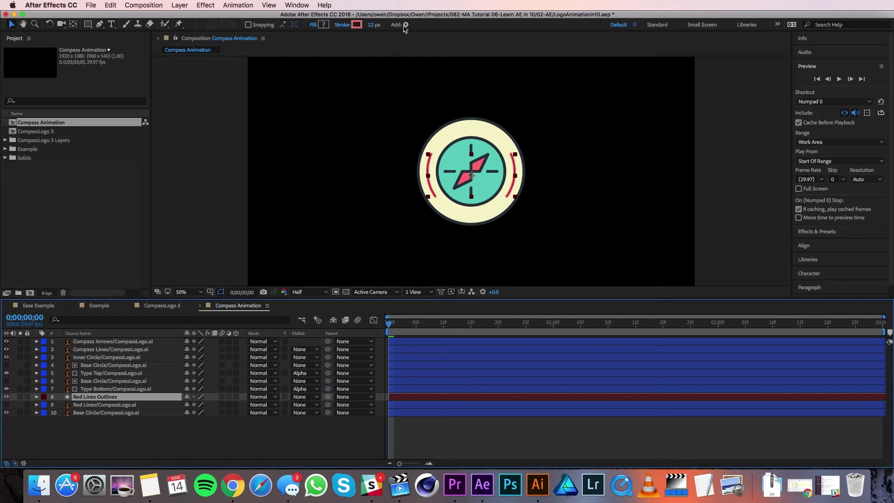
click(407, 25)
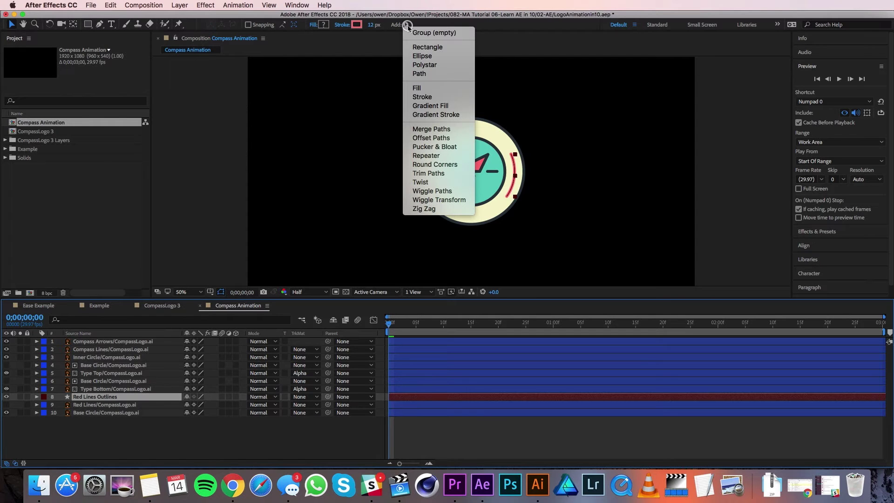
click(451, 174)
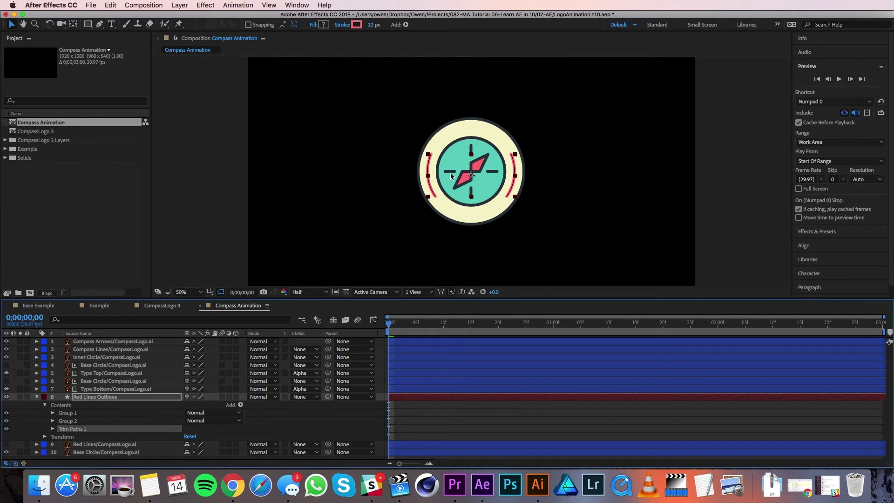
Step: Keyframe the Trim Paths End of Red Lines Outlines at 100% on 0;00;00;20 and 0% on 0;00;00;00
click(53, 429)
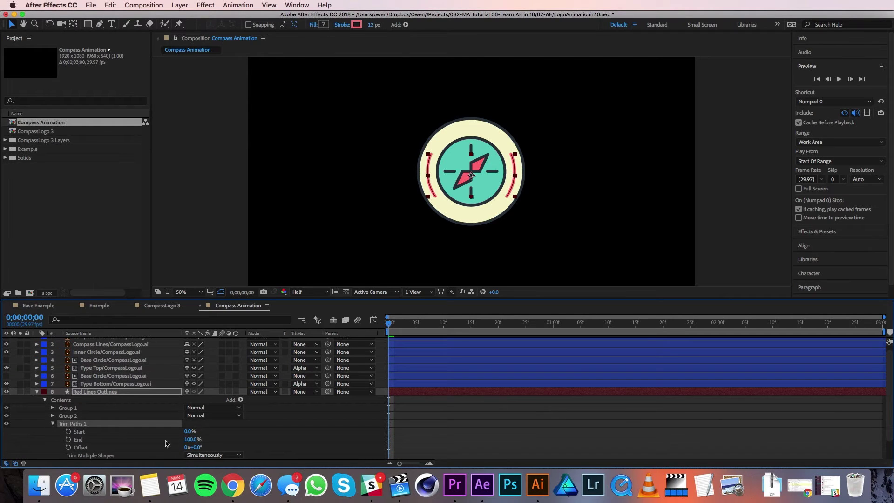
click(498, 326)
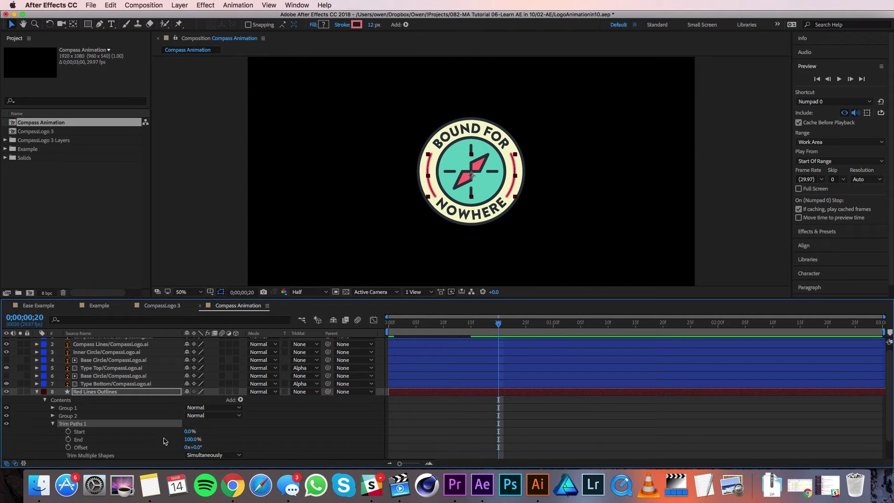
click(68, 440)
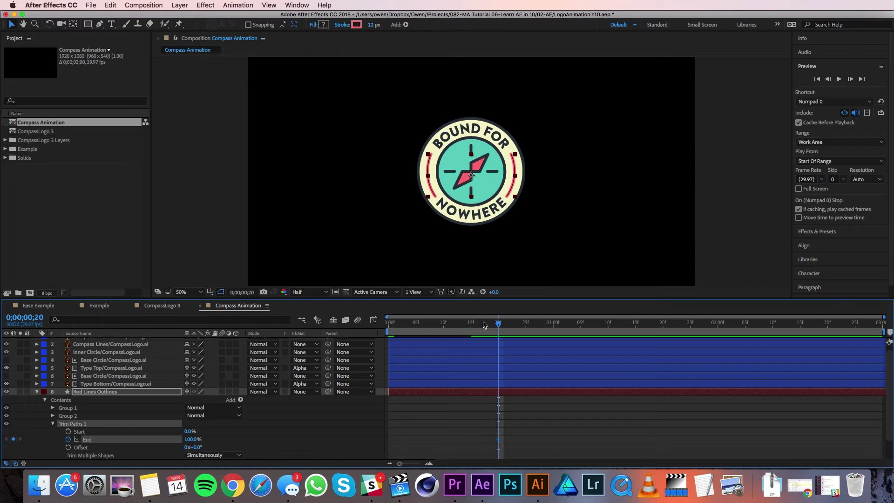
drag(500, 323, 384, 326)
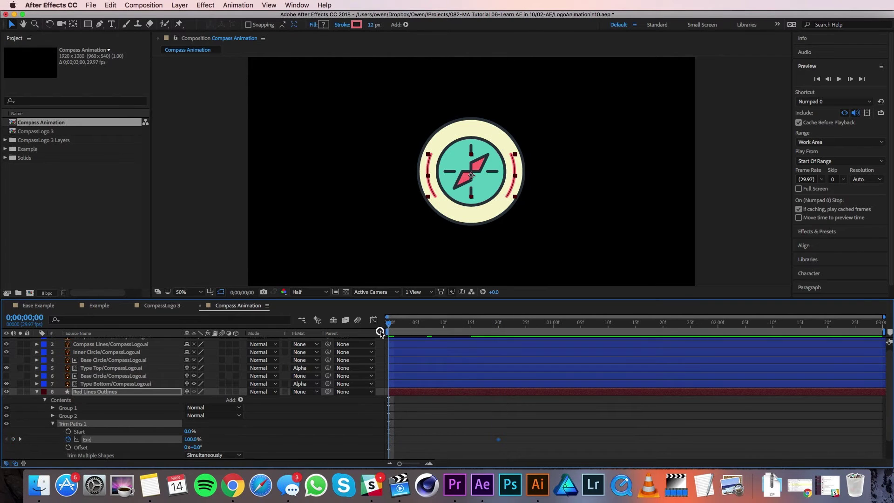
click(191, 439)
text(0)
key(Return)
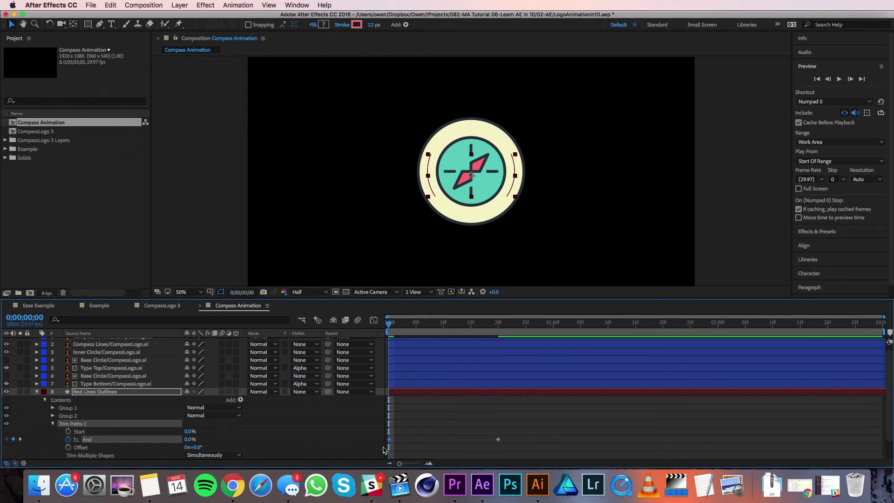
Step: Apply Easy Ease to the 100% End keyframe and set its incoming velocity influence to 80%, then collapse the Red Lines Outlines layer
right_click(498, 440)
mouse_move(539, 461)
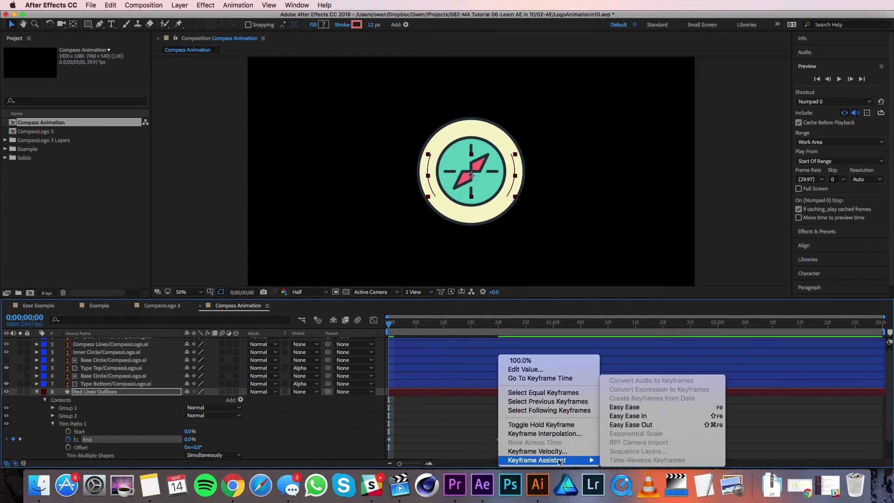
click(644, 408)
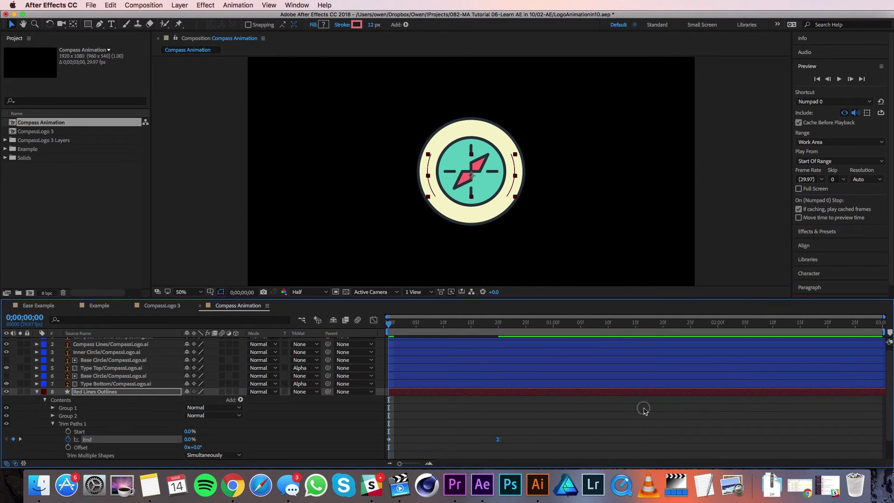
right_click(499, 440)
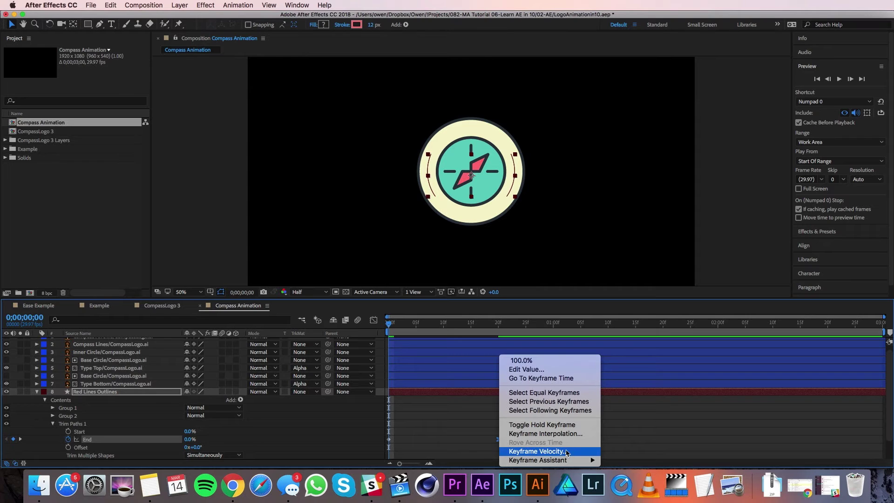
click(572, 452)
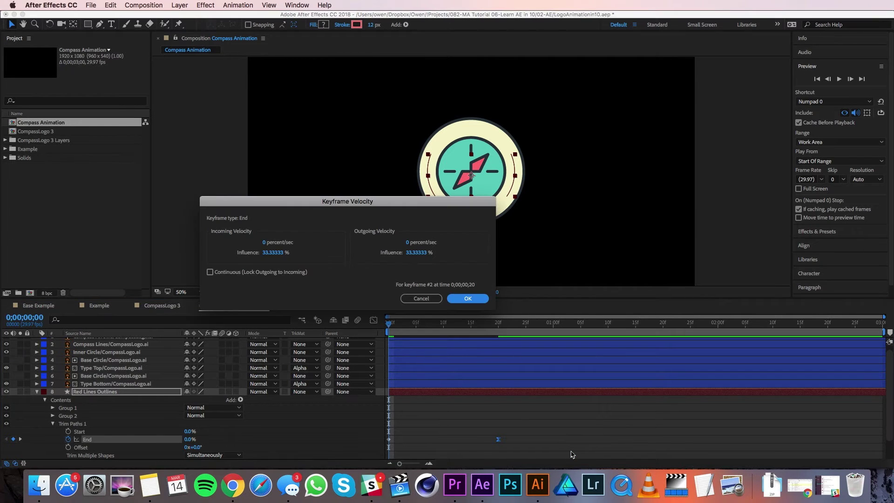
click(274, 252)
text(80)
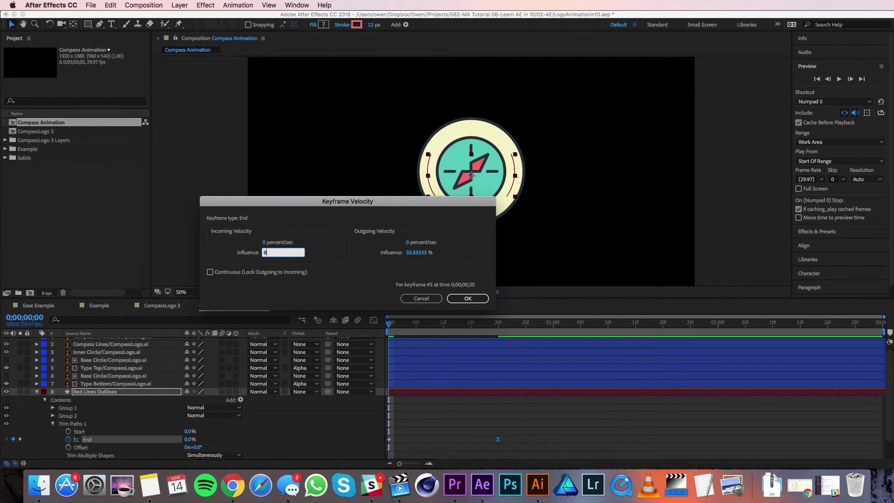
click(468, 298)
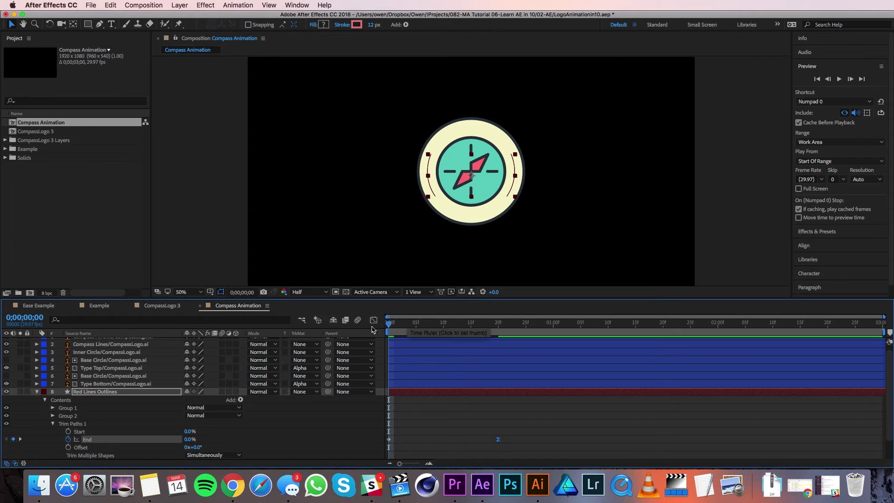
click(37, 391)
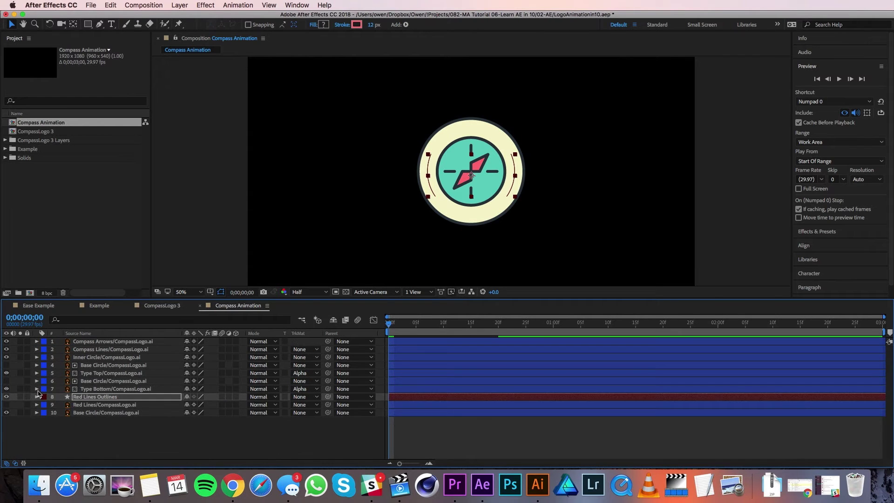
Step: Parent the Red Lines Outlines, Type Bottom and Type Top layers to the original Base Circle layer, number 10
click(114, 429)
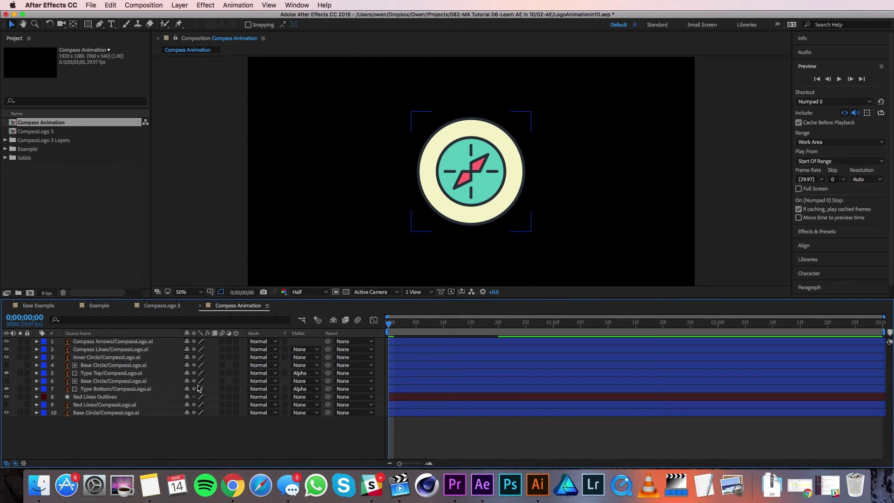
click(120, 398)
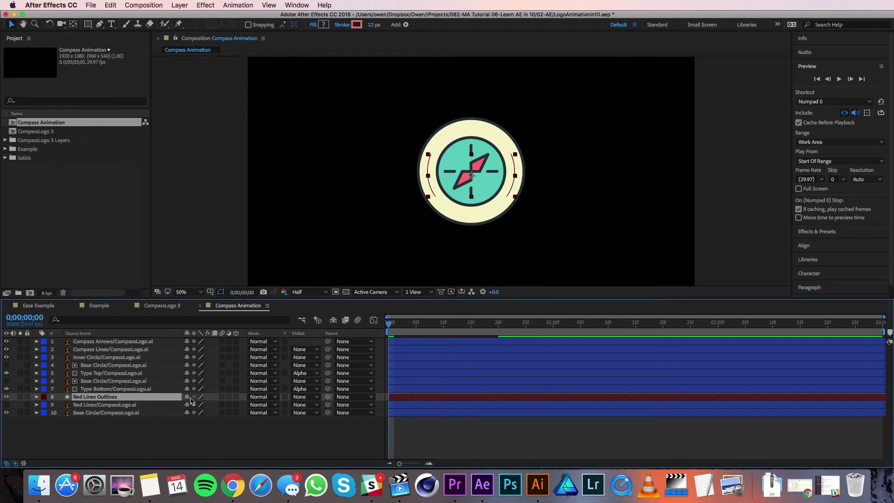
drag(329, 398, 158, 415)
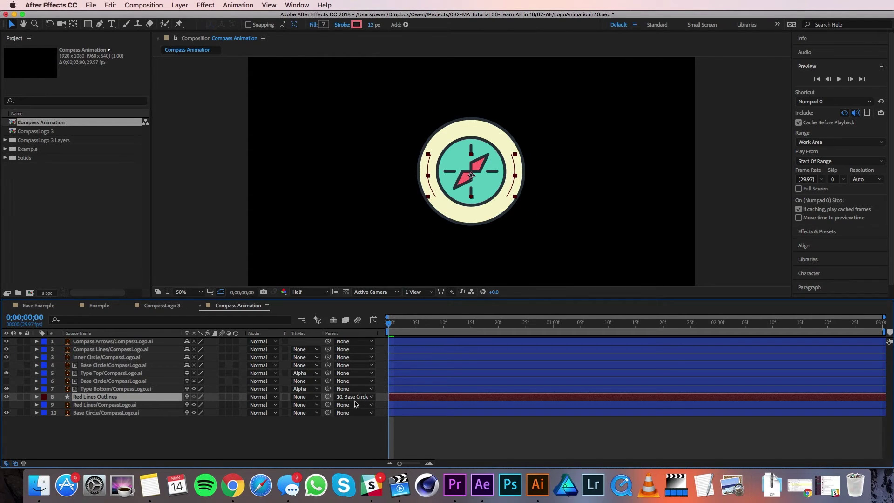
click(122, 390)
drag(328, 389, 253, 415)
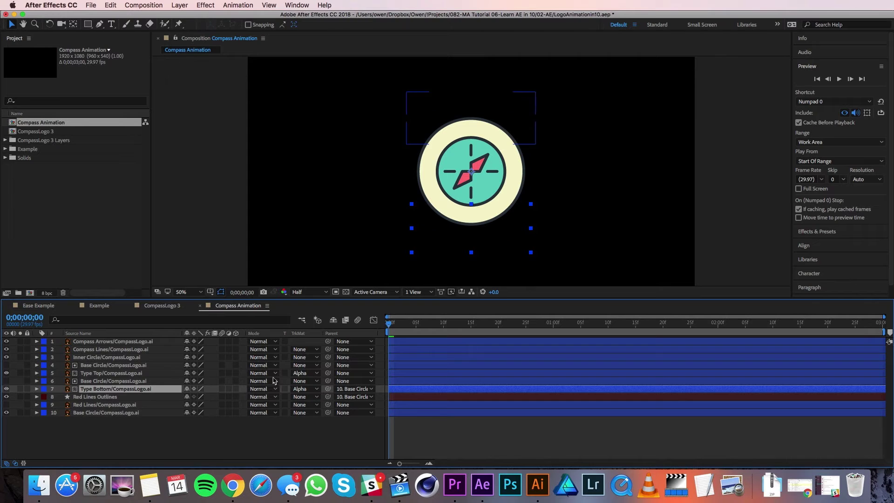
drag(329, 374, 250, 413)
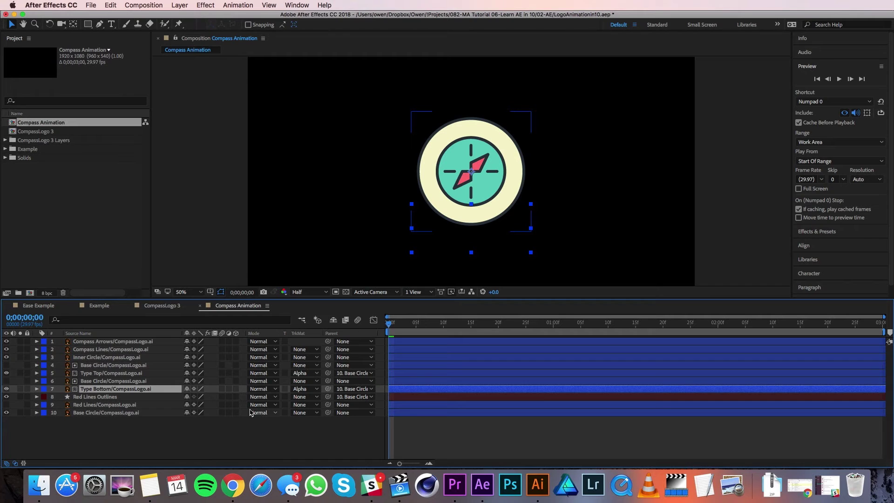
Step: Reveal the original Base Circle layer's transform properties and add a Rotation keyframe of 0° at 0;00;01;00
click(142, 414)
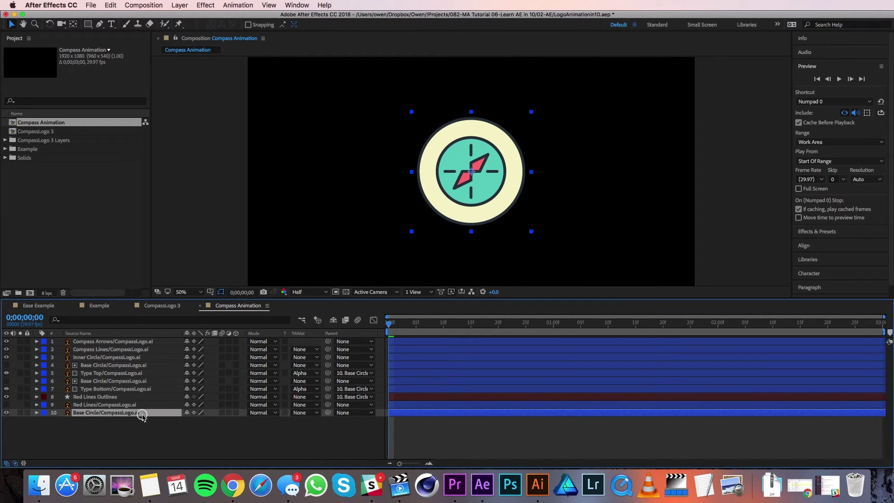
click(37, 413)
click(45, 421)
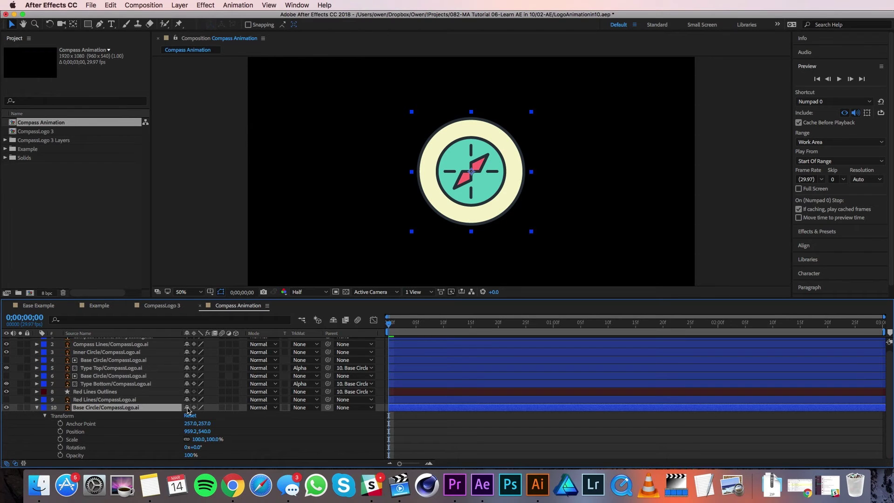
click(522, 326)
drag(528, 329, 553, 333)
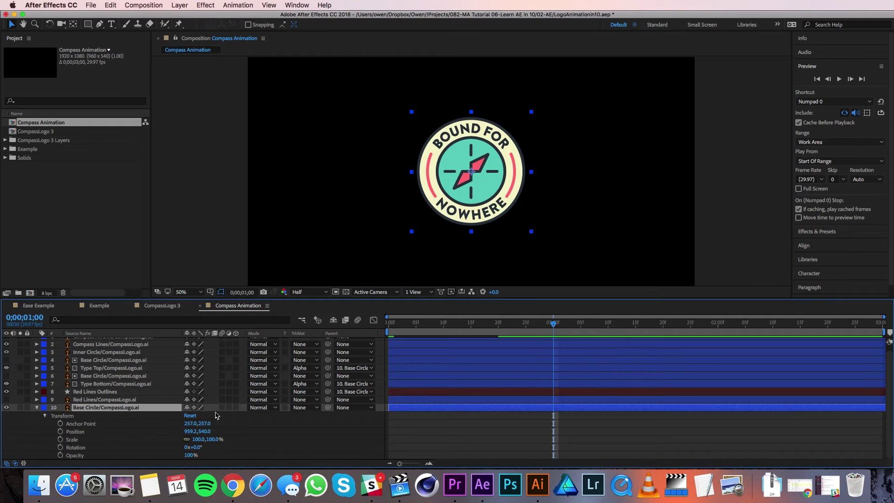
click(60, 447)
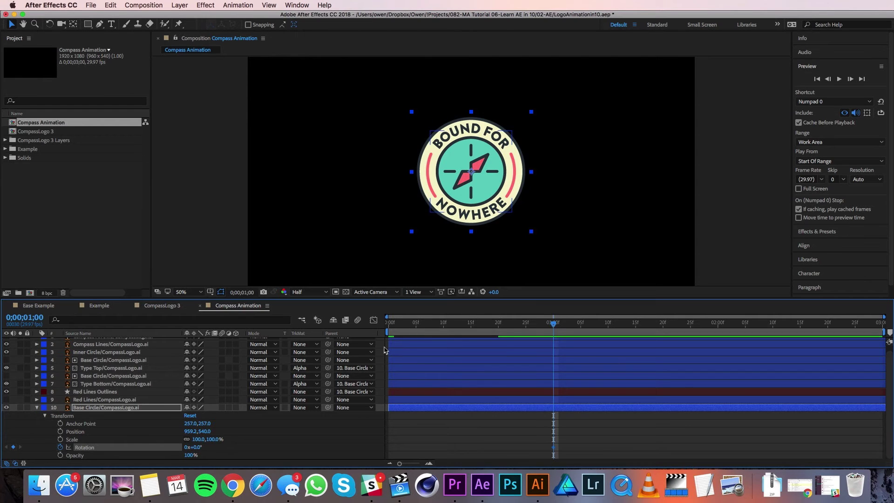
Step: Set the original Base Circle layer's Rotation to -100° at 0;00;00;00
drag(401, 329, 380, 330)
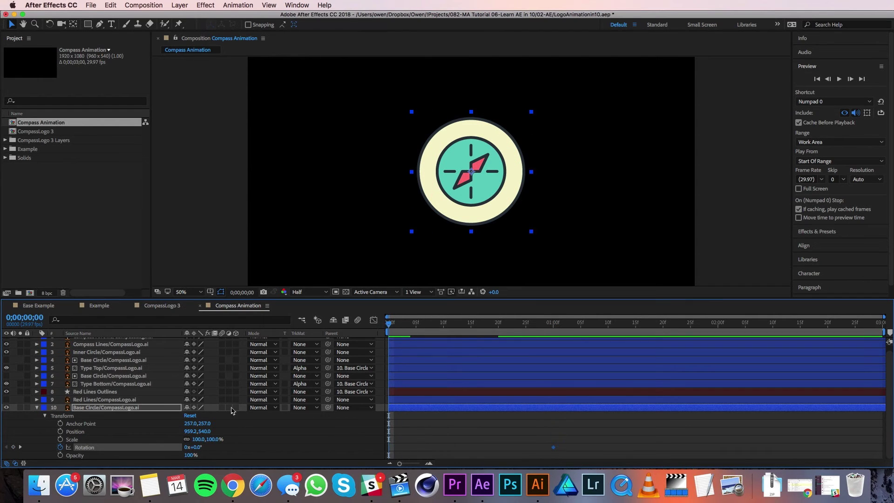
click(198, 447)
text(-100)
key(Return)
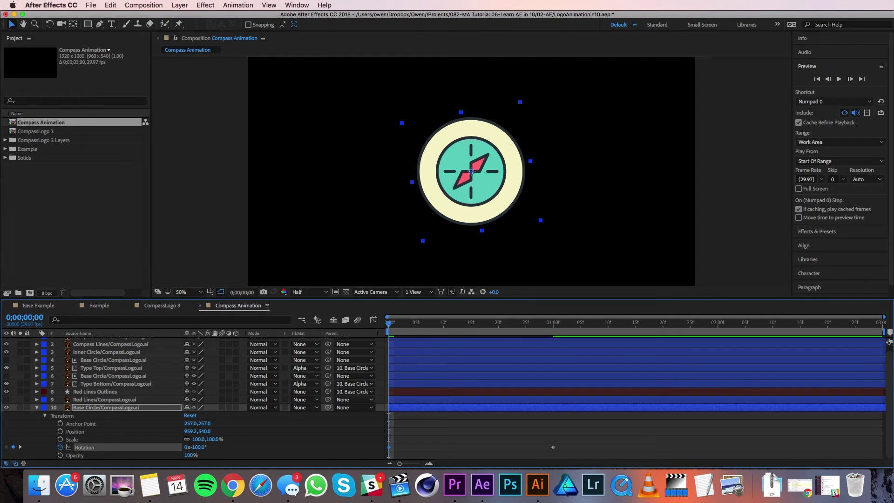
click(198, 448)
Step: Apply Easy Ease to the Base Circle's 0° Rotation keyframe and set its incoming velocity influence to 80%
right_click(555, 450)
click(554, 448)
right_click(554, 448)
mouse_move(602, 460)
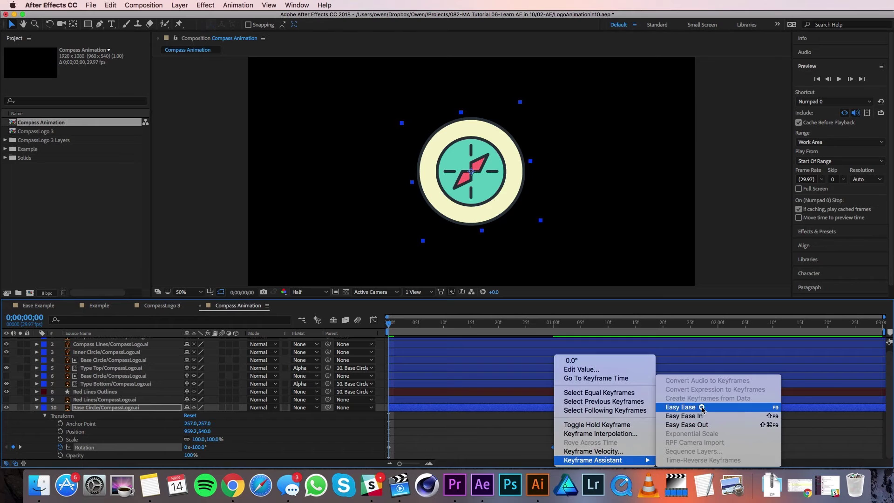
click(702, 408)
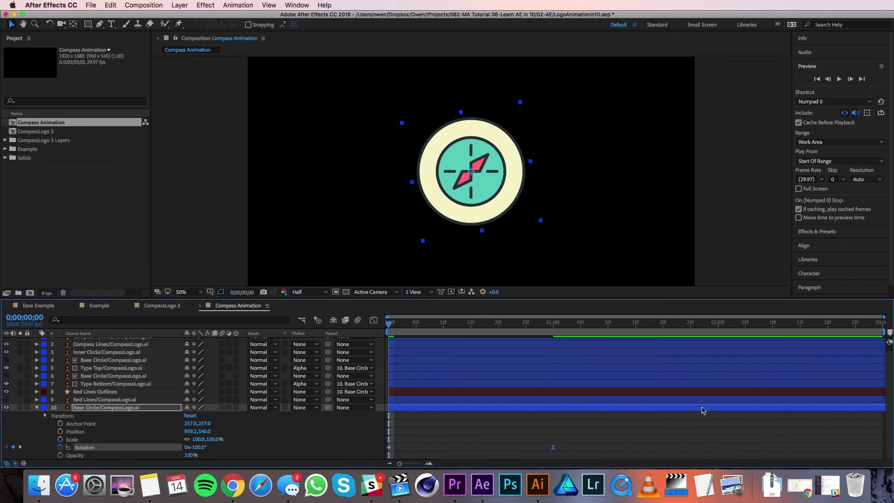
right_click(554, 447)
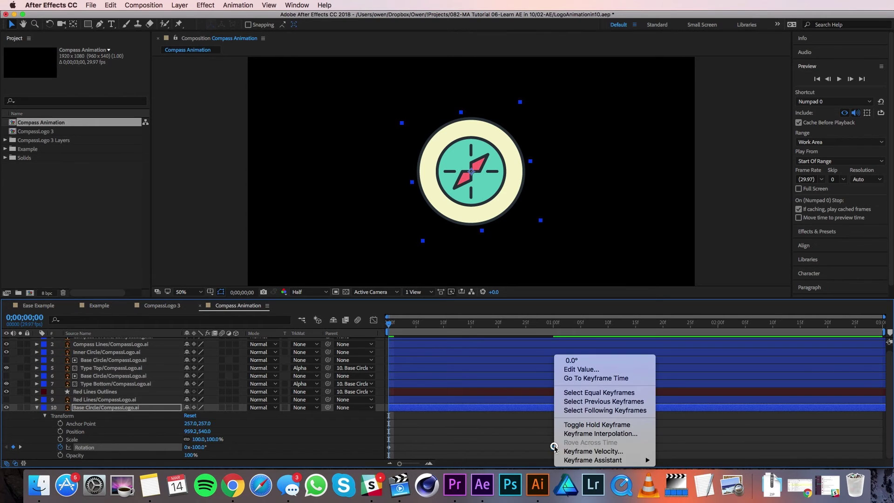
click(580, 453)
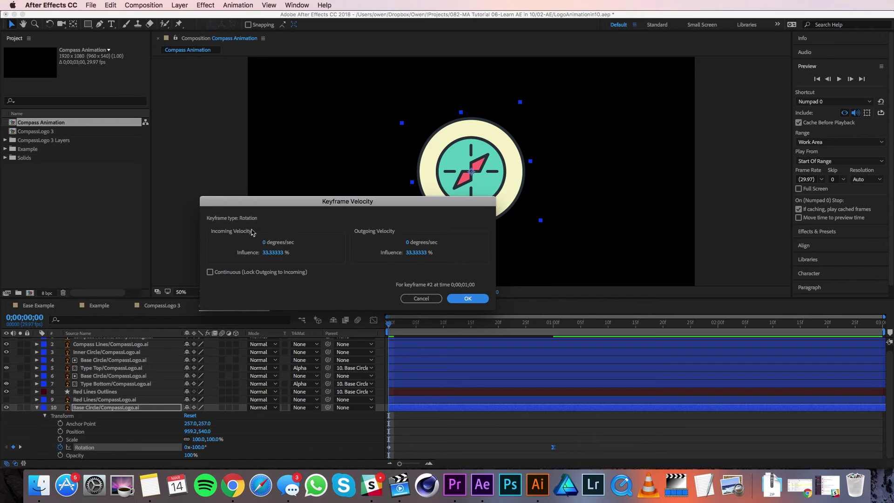
click(274, 252)
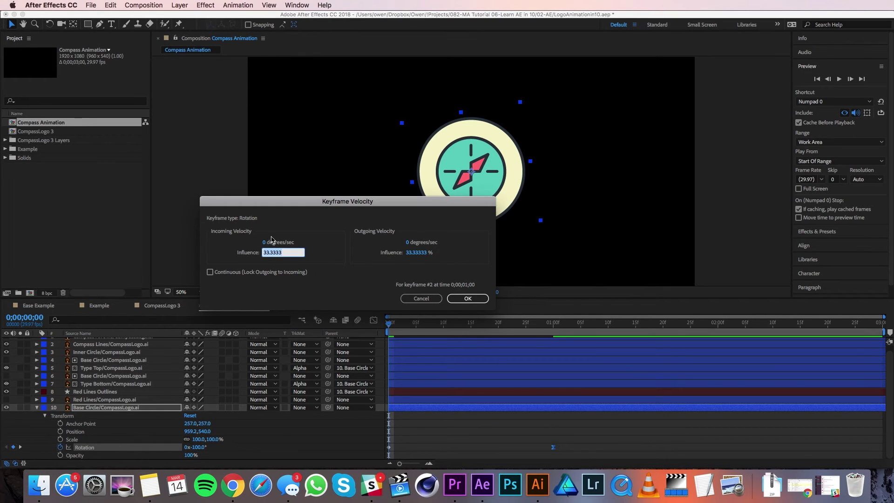
text(80)
click(478, 301)
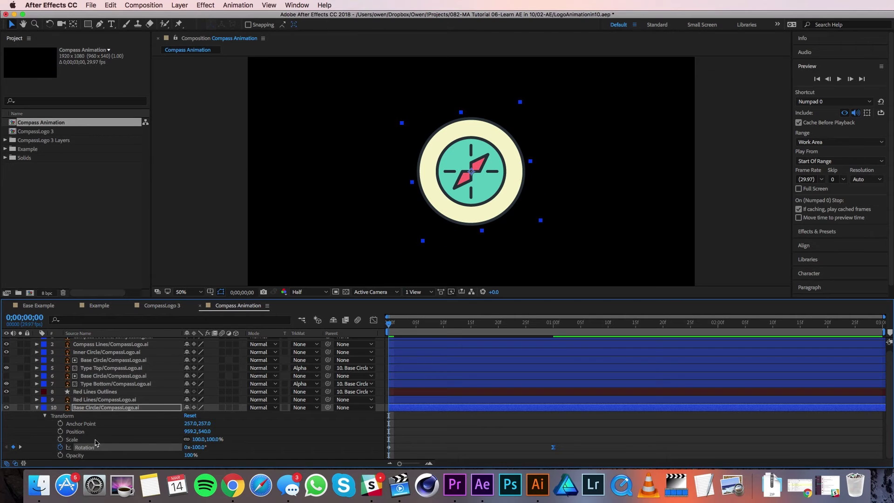
Step: Keyframe the original Base Circle layer's Scale at 0% on 0;00;00;00 and 130% on 0;00;00;10
click(198, 439)
text(00)
key(Return)
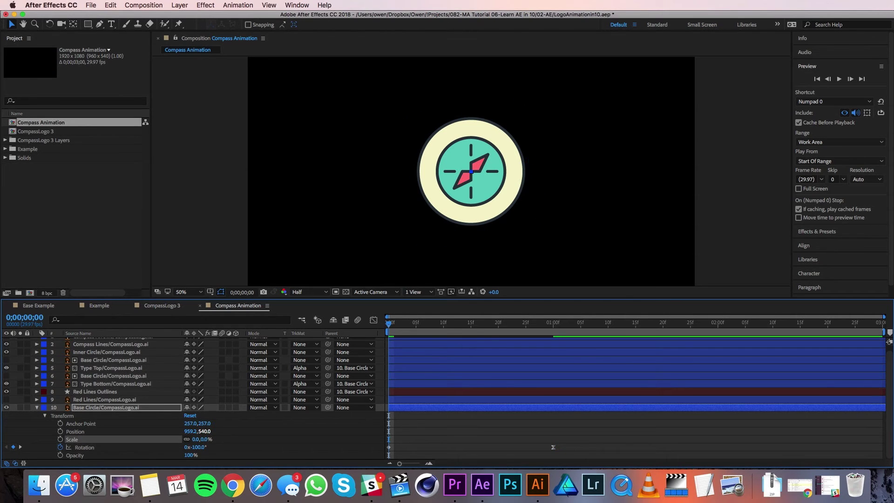
click(60, 439)
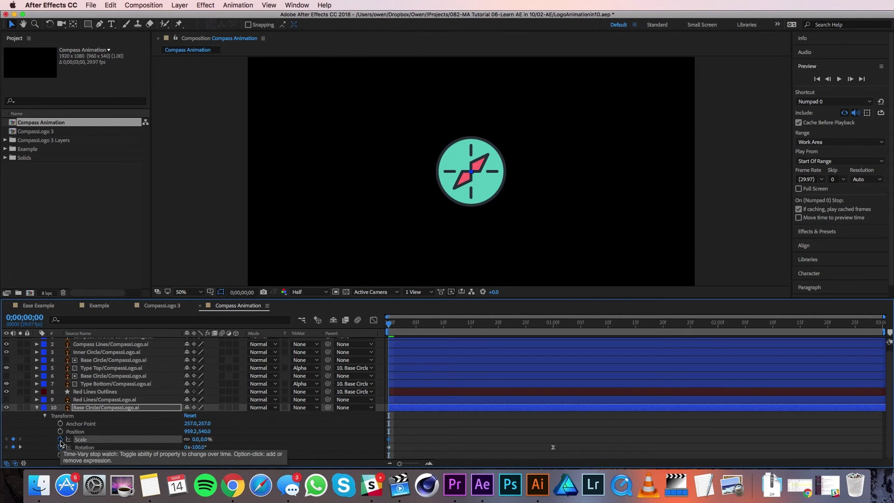
click(443, 323)
click(194, 440)
text(130)
key(Return)
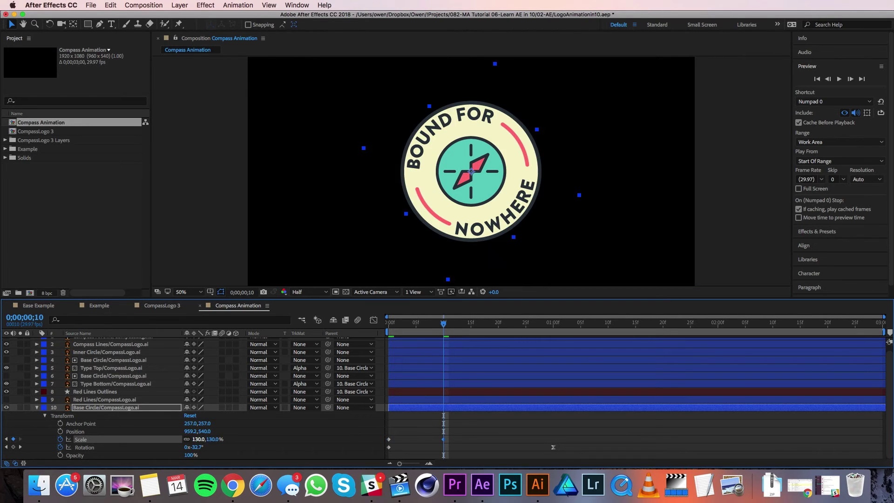
Step: Add Base Circle Scale keyframes of 95% at 0;00;00;15 and 100% at 0;00;00;20
click(471, 326)
click(200, 439)
text(95)
key(Return)
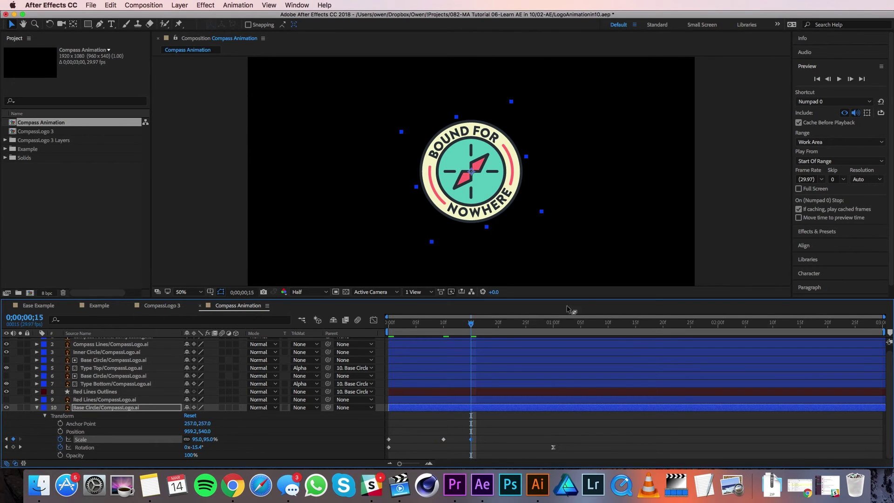
click(498, 325)
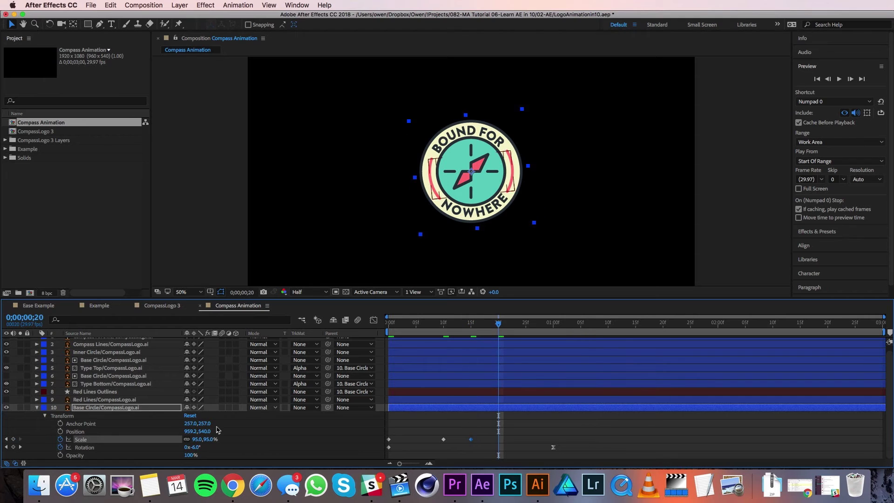
click(197, 440)
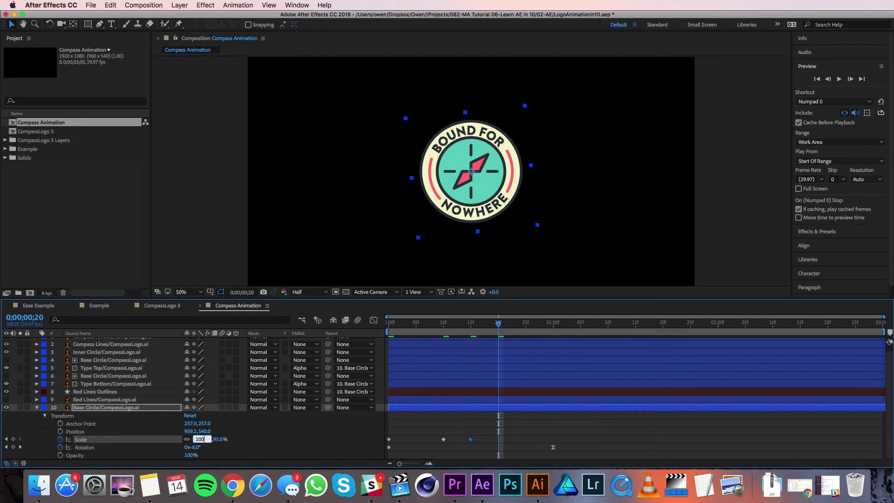
key(Return)
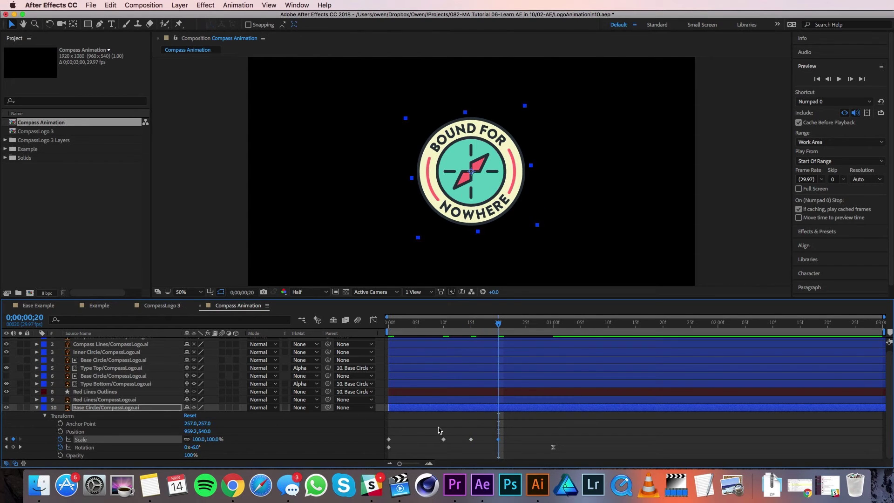
Step: Apply Easy Ease to the Base Circle's last three Scale keyframes, at frames 10, 15 and 20
drag(498, 324, 487, 357)
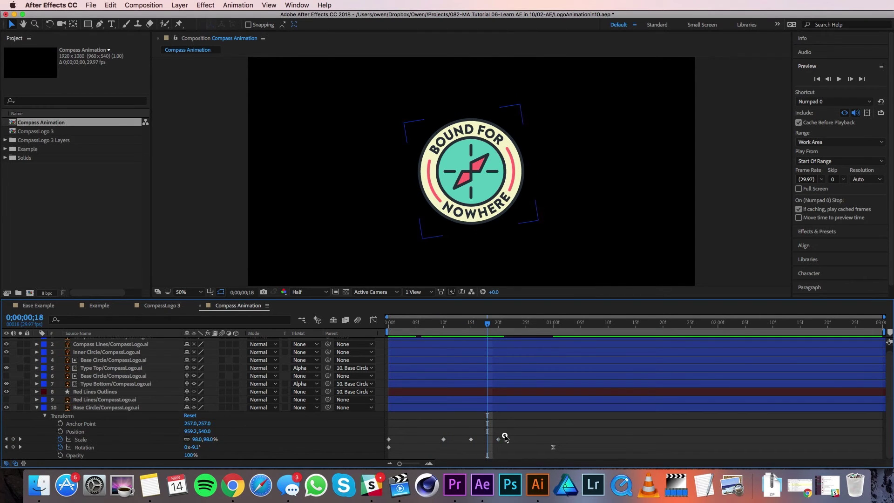
drag(505, 435, 431, 442)
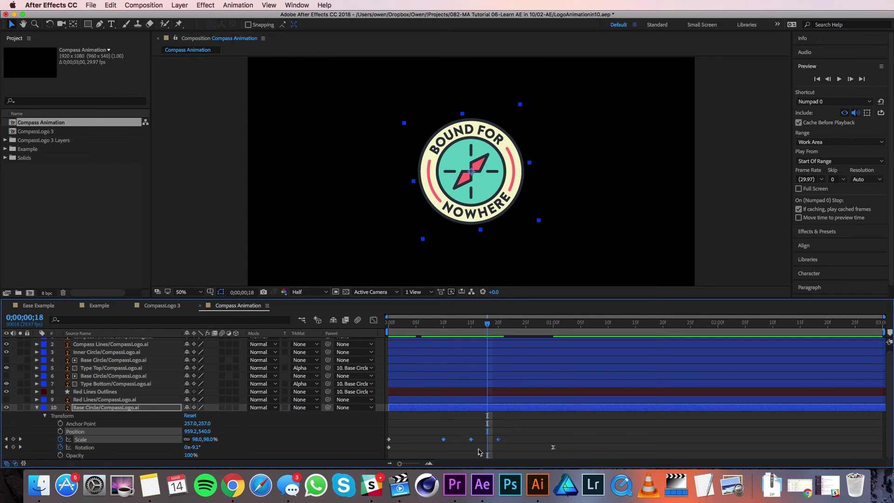
right_click(472, 441)
mouse_move(531, 461)
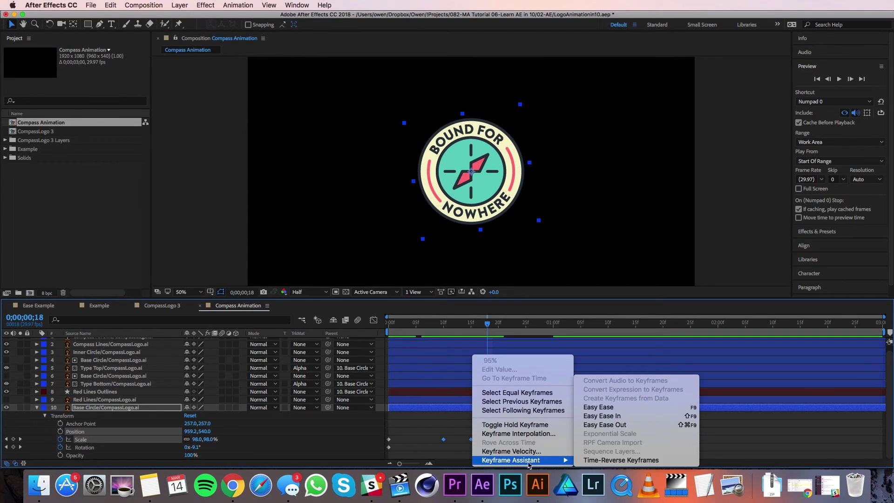
click(621, 408)
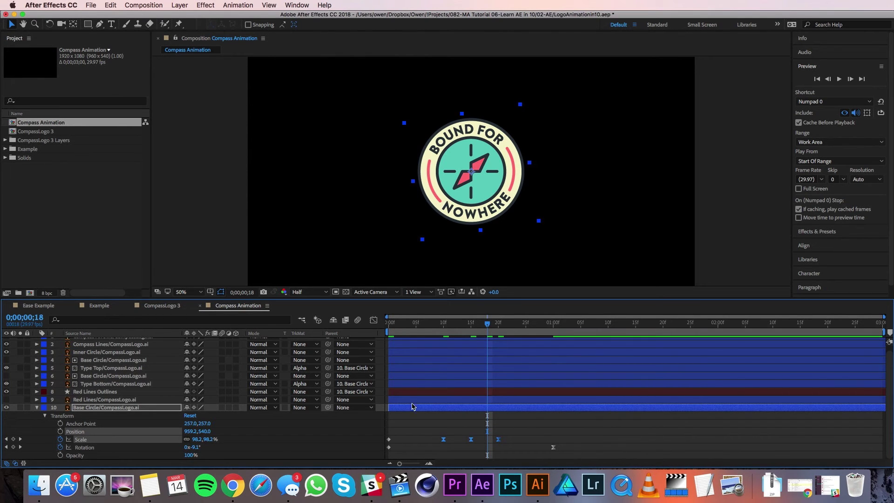
click(404, 417)
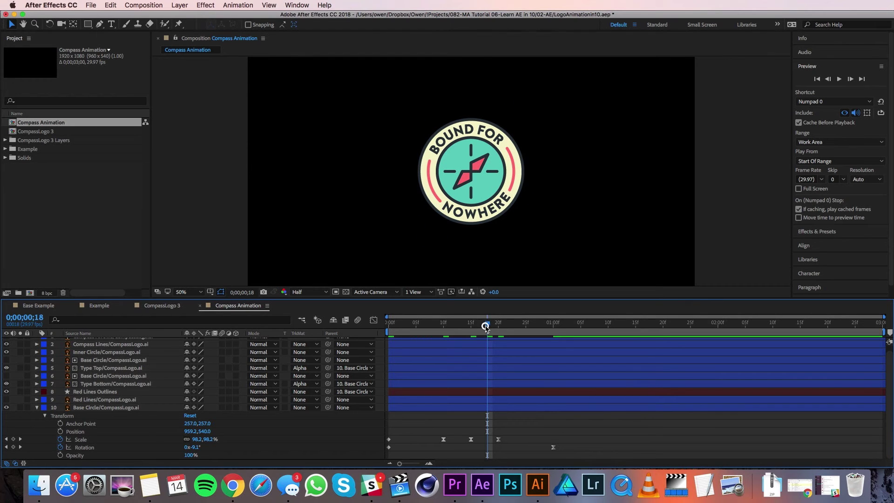
Step: Shift Red Lines Outlines and Type Bottom with its Base Circle matte to start at 0;00;00;10
click(402, 401)
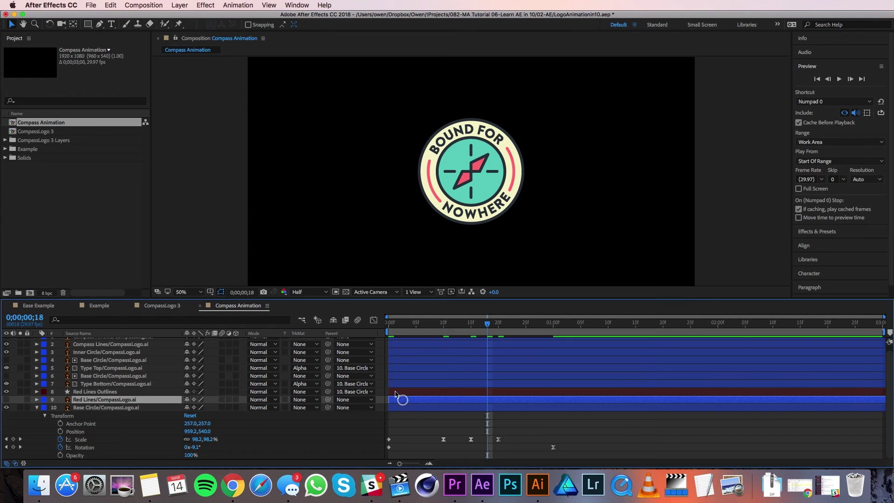
mouse_move(395, 391)
mouse_down()
mouse_move(446, 390)
mouse_move(393, 391)
mouse_move(399, 409)
mouse_move(479, 410)
mouse_move(402, 409)
mouse_move(398, 392)
mouse_move(453, 401)
mouse_up()
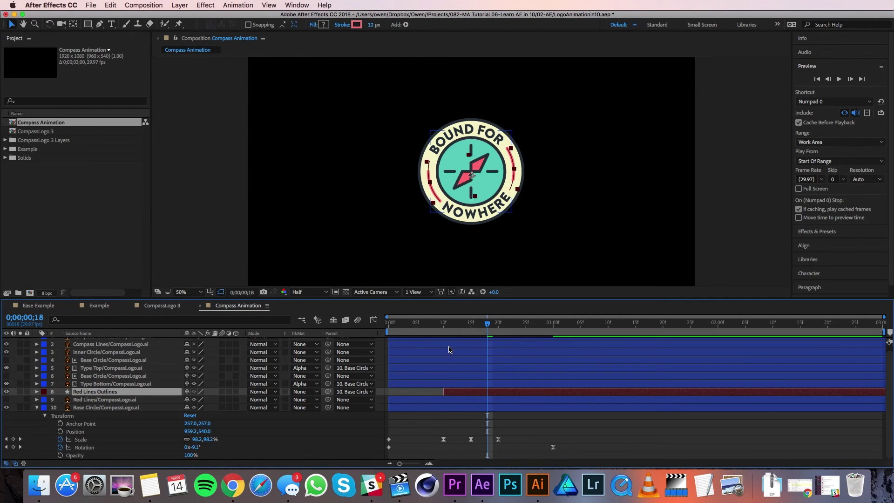
click(116, 384)
shift+click(117, 377)
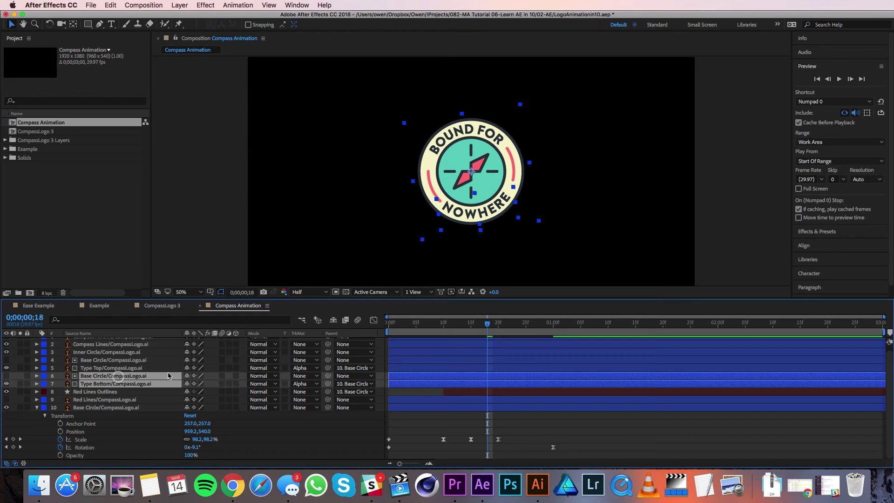
drag(400, 378, 455, 385)
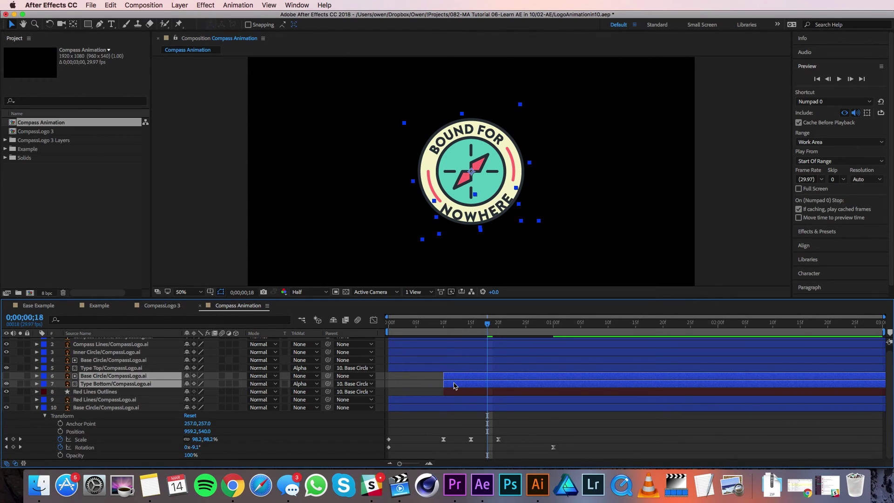
Step: Shift Type Top and its Base Circle matte to start at 0;00;00;15, and preview the animation
click(135, 369)
shift+click(133, 362)
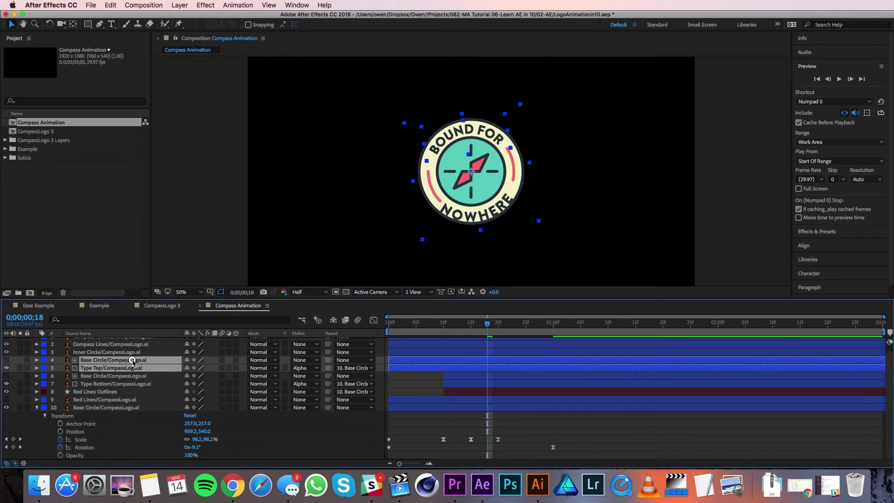
drag(423, 363, 505, 370)
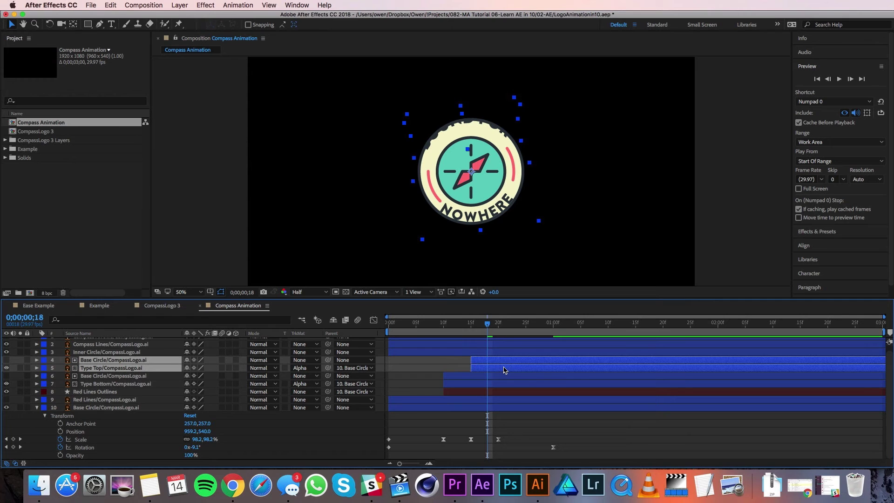
key(space)
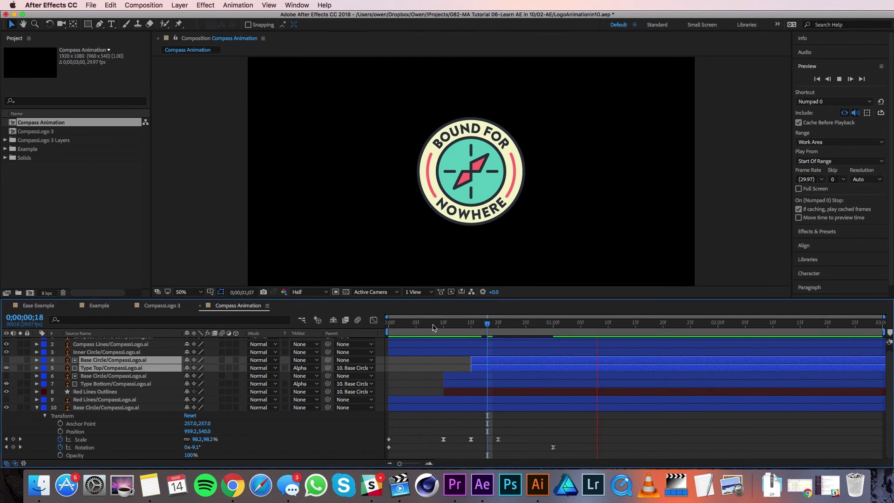
key(space)
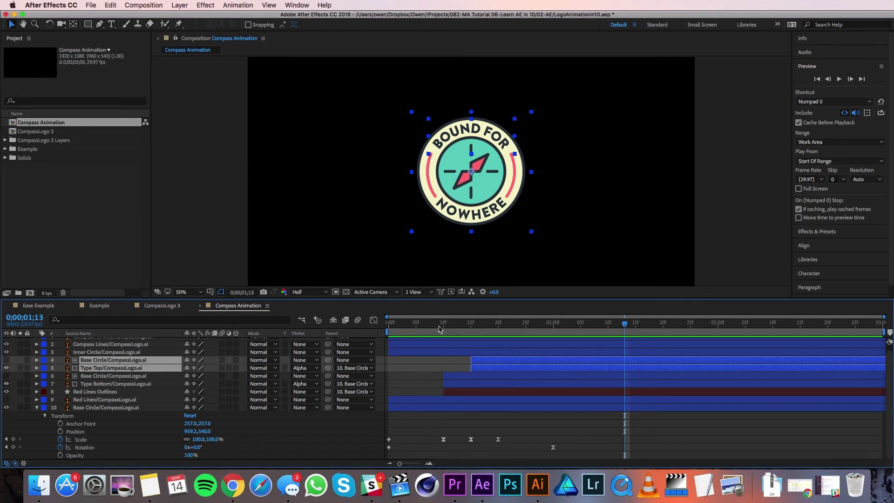
Step: Parent the Compass Arrows and Compass Lines layers to Inner Circle, and select the Inner Circle layer
scroll(110, 350, up, 1)
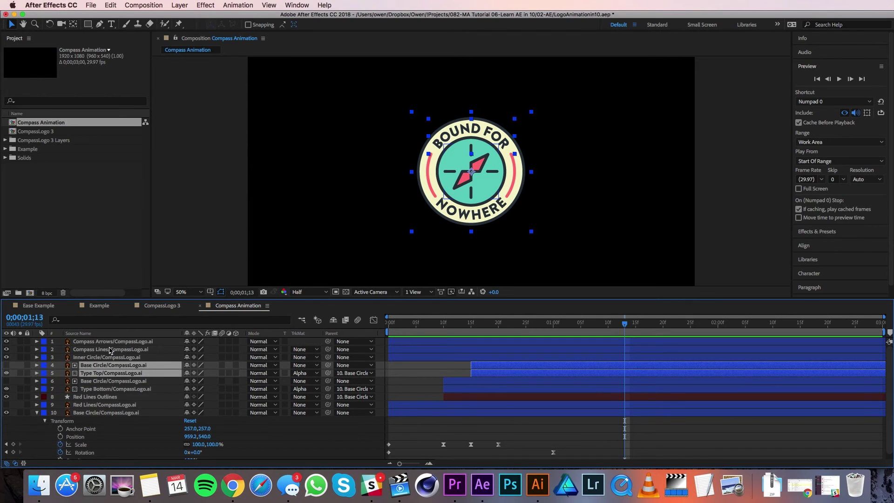
click(108, 343)
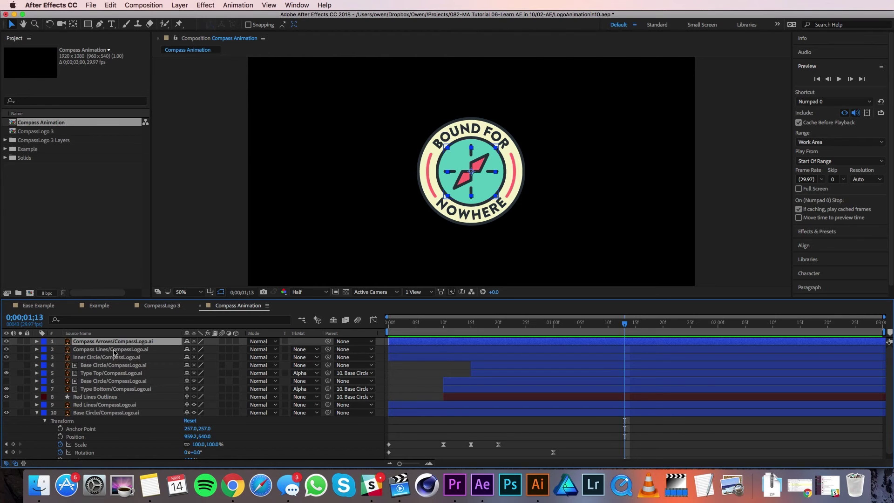
shift+click(109, 350)
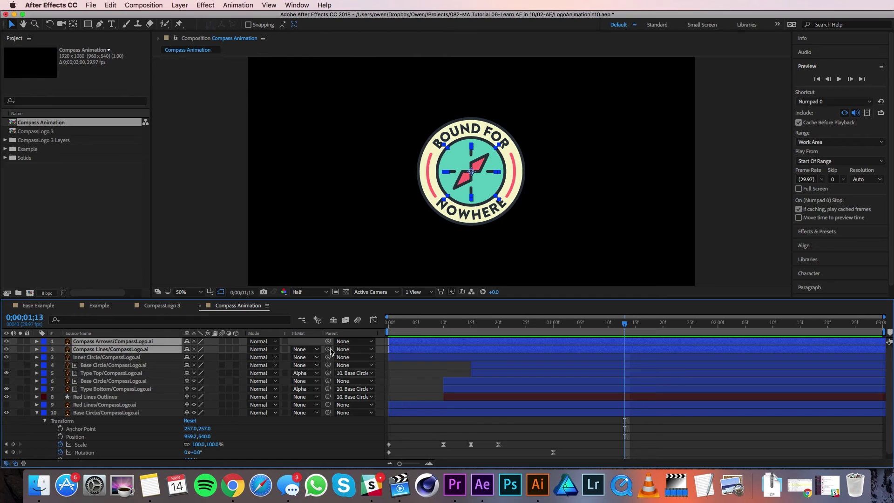
drag(327, 350, 311, 357)
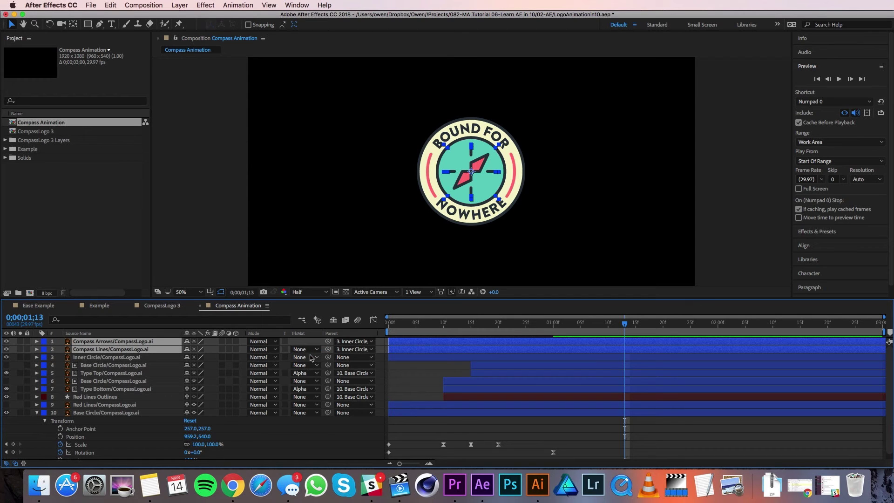
click(92, 356)
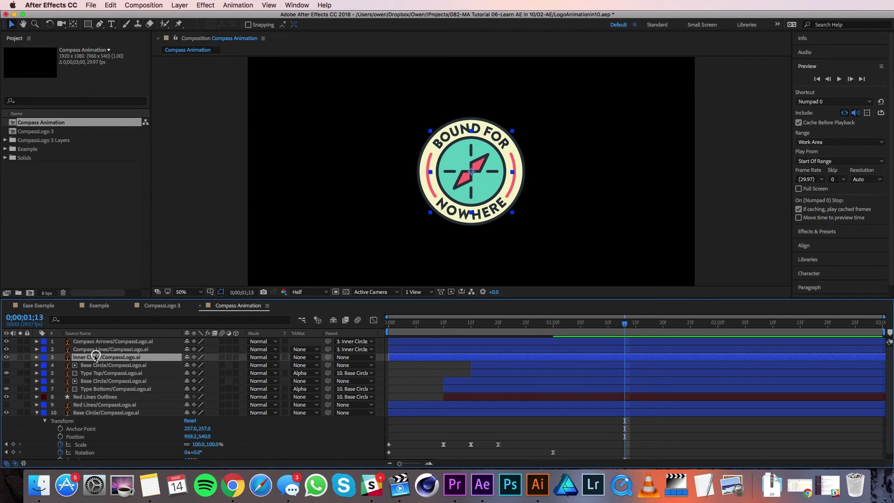
Step: Set the Compass Arrows layer's Rotation to -250° and add a Rotation keyframe at 0;00;00;00
click(37, 342)
click(44, 350)
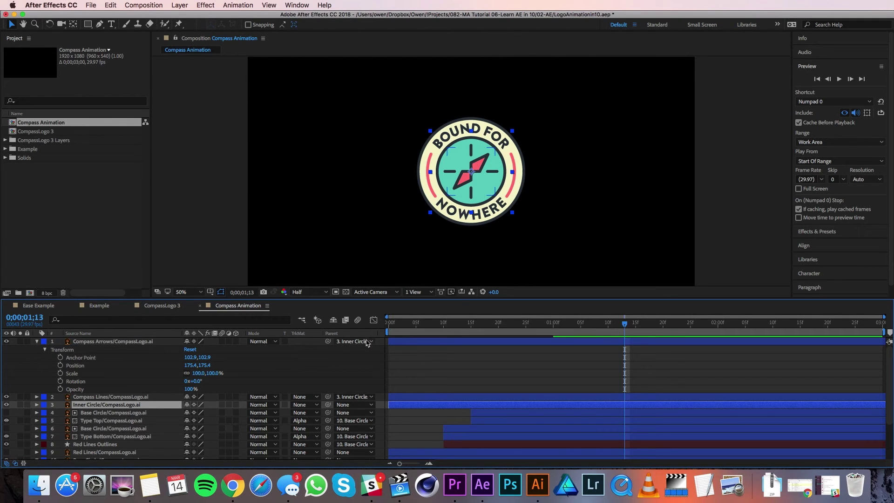
drag(407, 323, 367, 330)
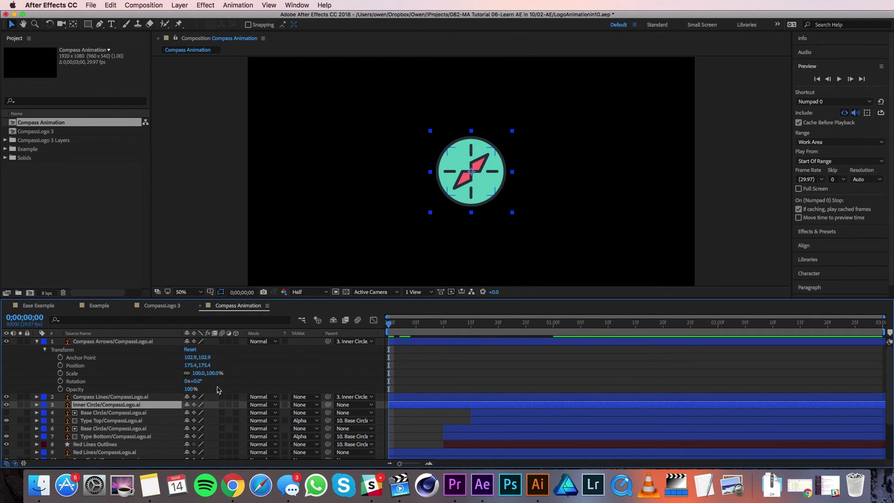
click(196, 383)
text(-250)
key(Return)
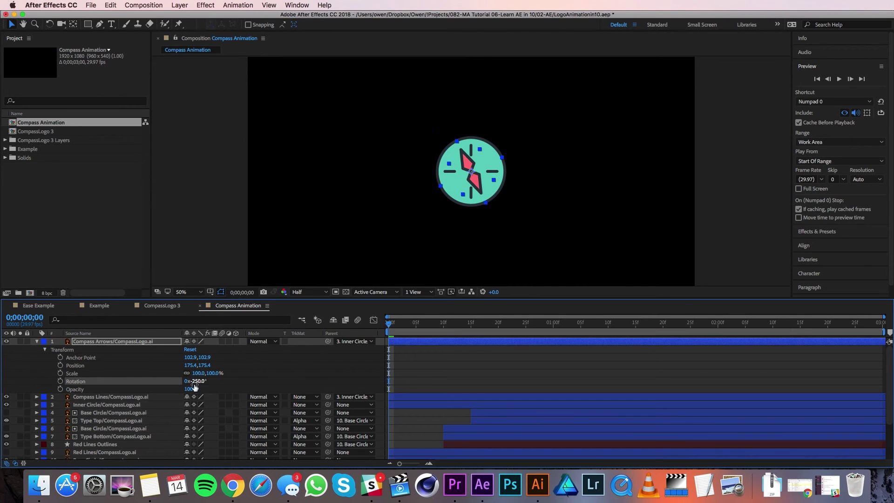
click(62, 381)
Step: Keyframe the Compass Arrows Rotation at 15° on 0;00;00;15 and at -3° on 0;00;00;20
click(471, 324)
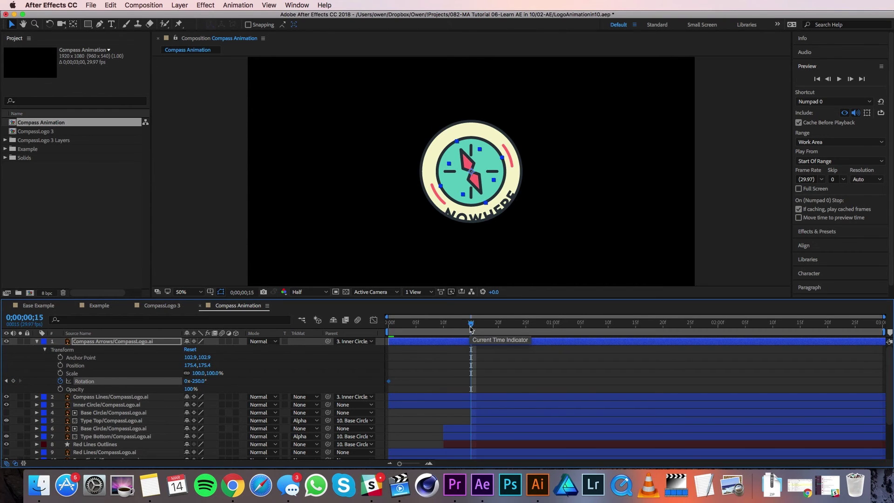
click(200, 381)
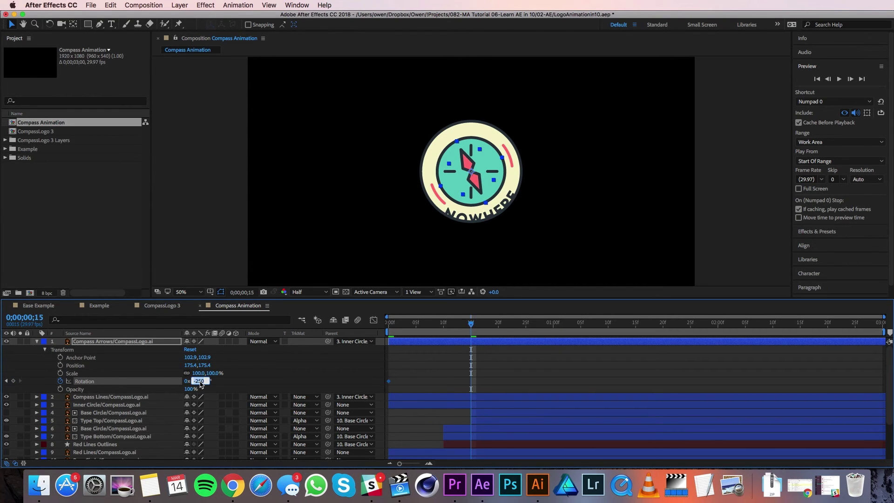
key(Return)
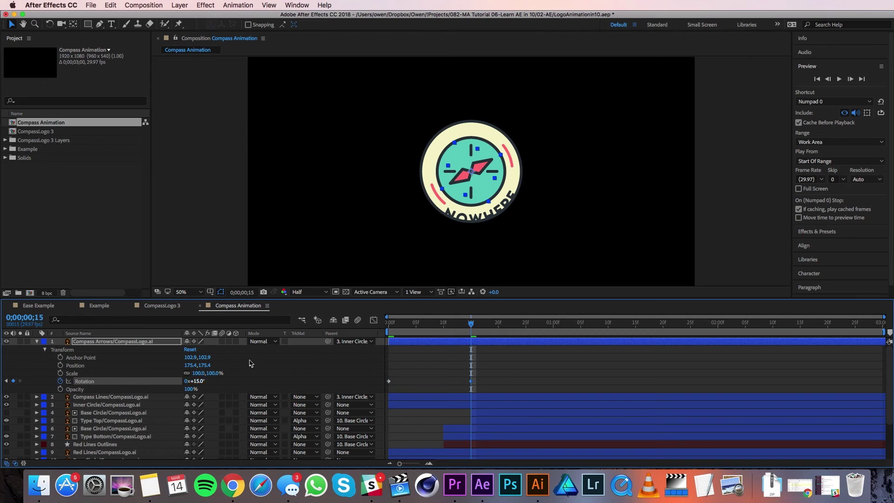
click(498, 329)
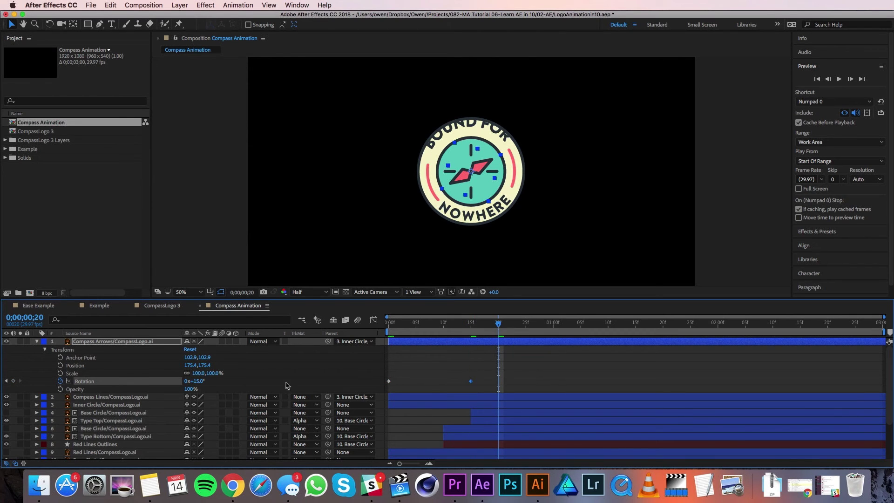
click(201, 383)
text(-3)
key(Return)
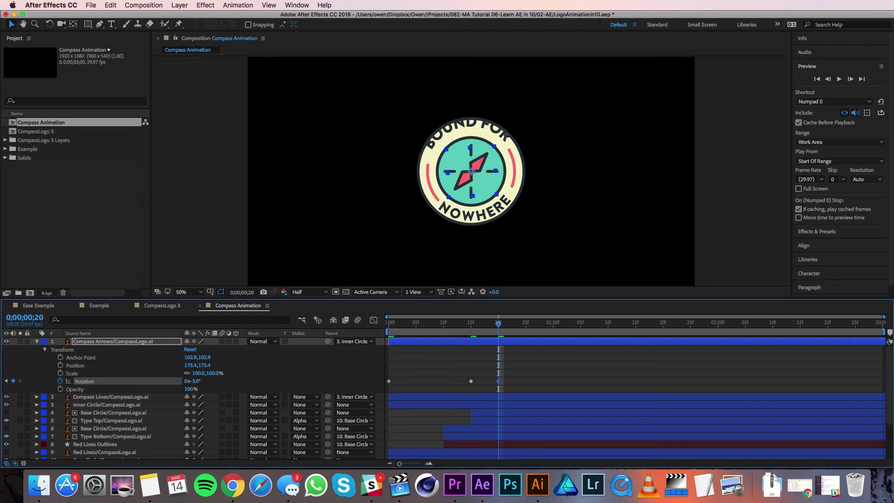
Step: Keyframe the Compass Arrows Rotation at 0° on 0;00;00;25
click(526, 329)
click(194, 381)
text(0)
key(Return)
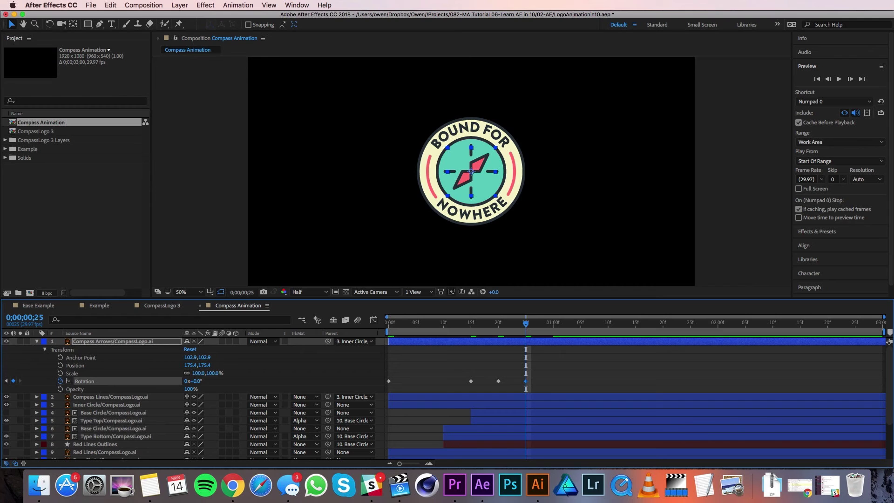
Step: Apply Easy Ease to the last three Compass Arrows Rotation keyframes, at frames 15, 20 and 25, and preview the animation
drag(461, 373, 527, 387)
right_click(526, 383)
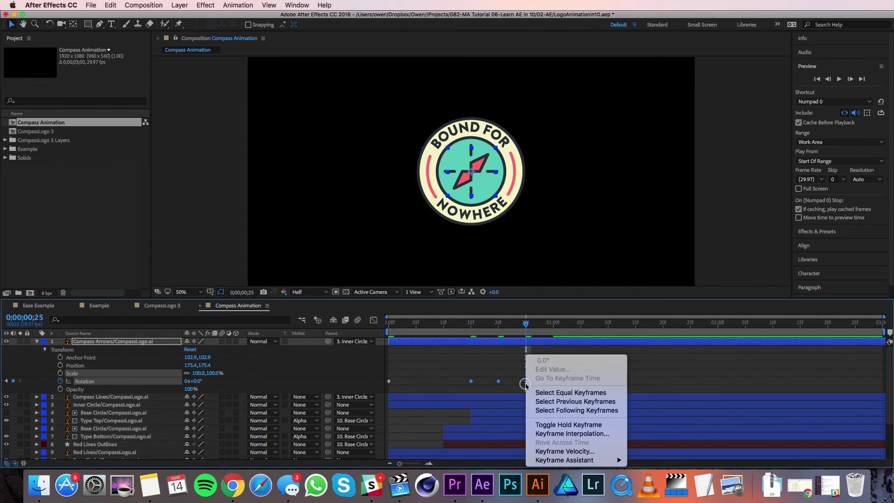
mouse_move(611, 460)
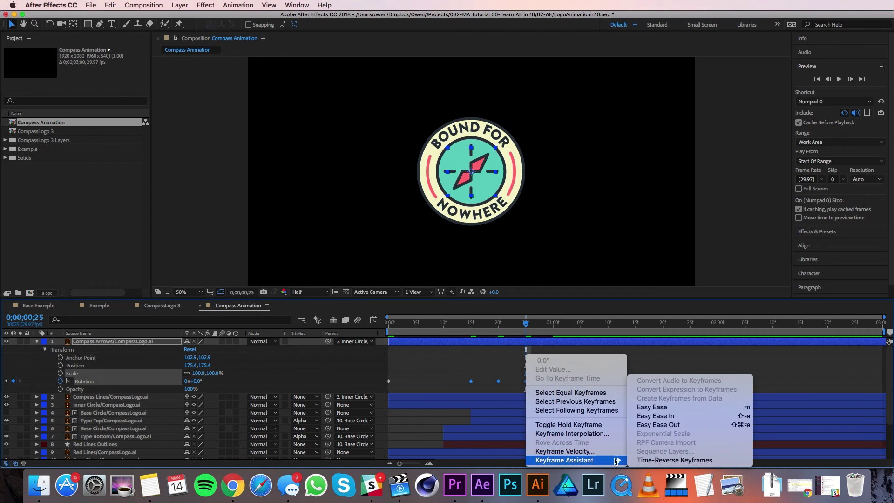
click(652, 407)
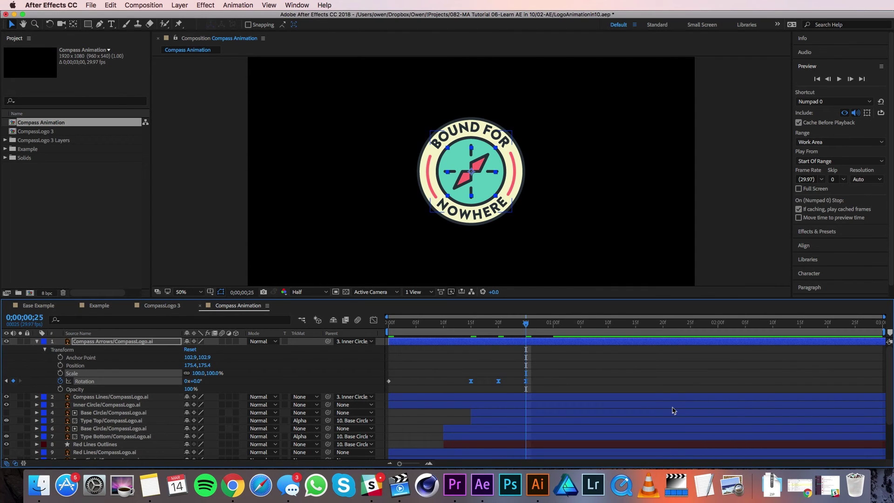
key(space)
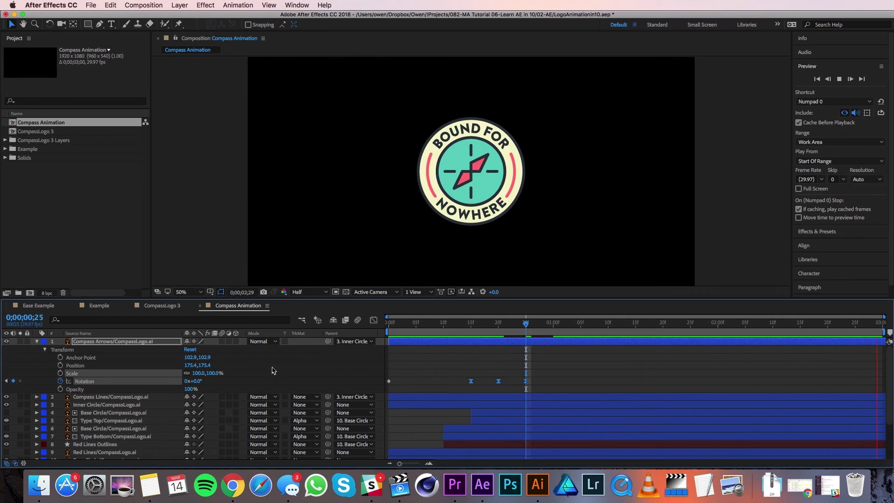
Step: Keyframe the Compass Lines layer's Scale at 100% on 0;00;01;00 and at 0% on 0;00;00;00
click(37, 397)
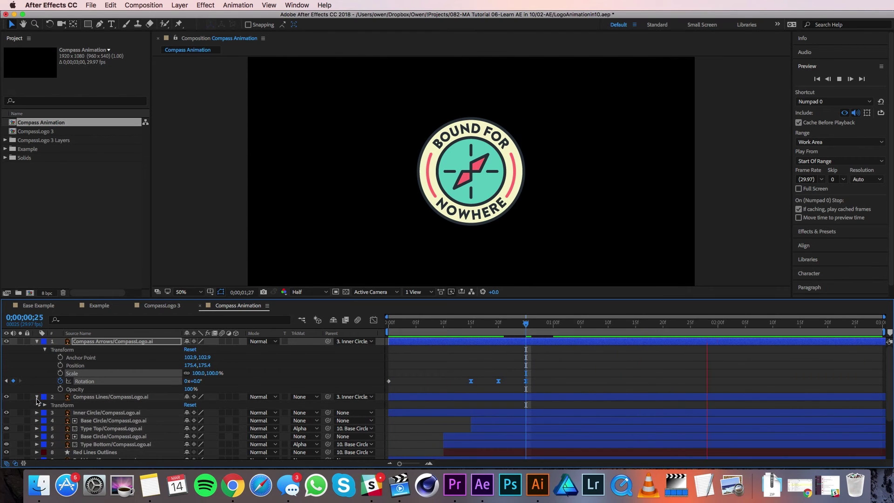
click(44, 405)
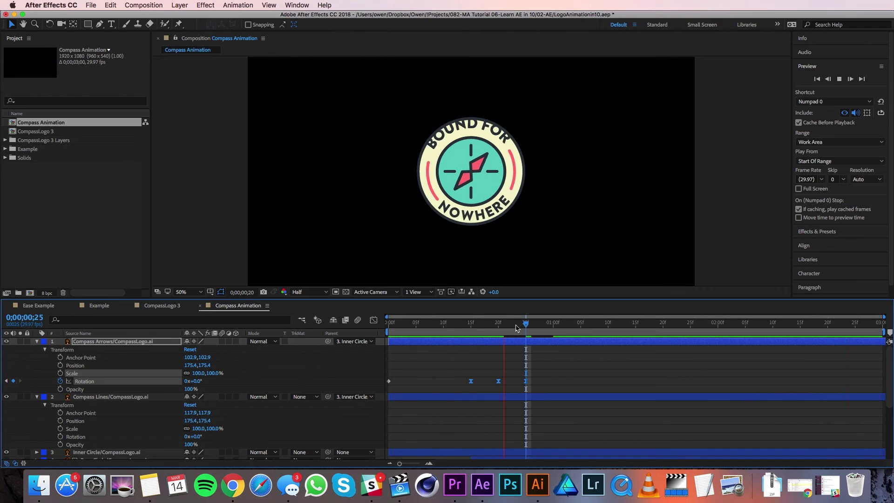
drag(540, 324, 554, 325)
click(61, 429)
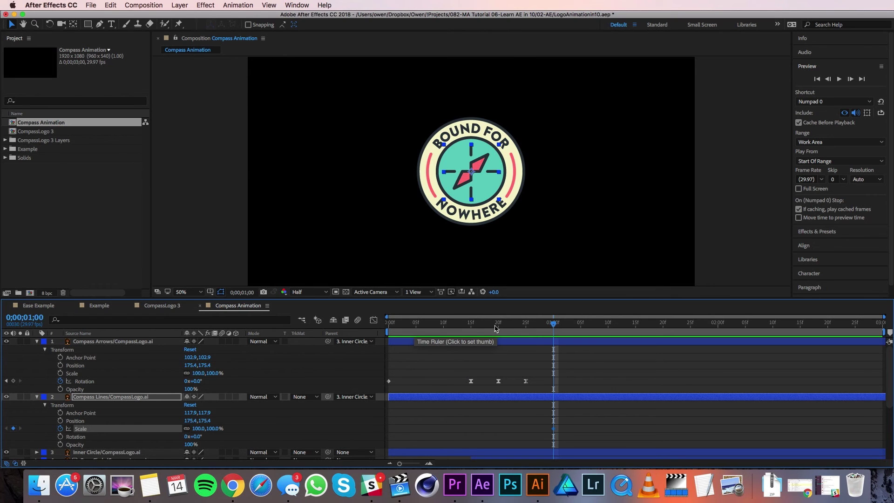
drag(410, 329, 389, 329)
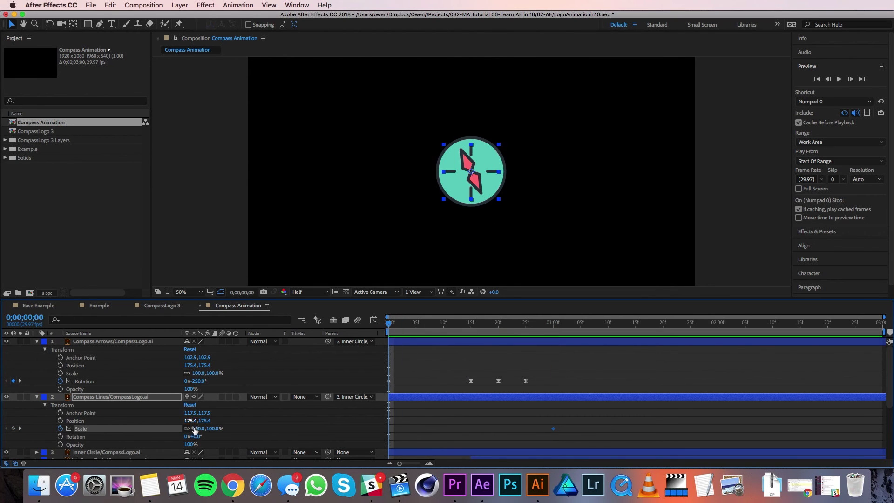
click(195, 428)
text(0)
key(Return)
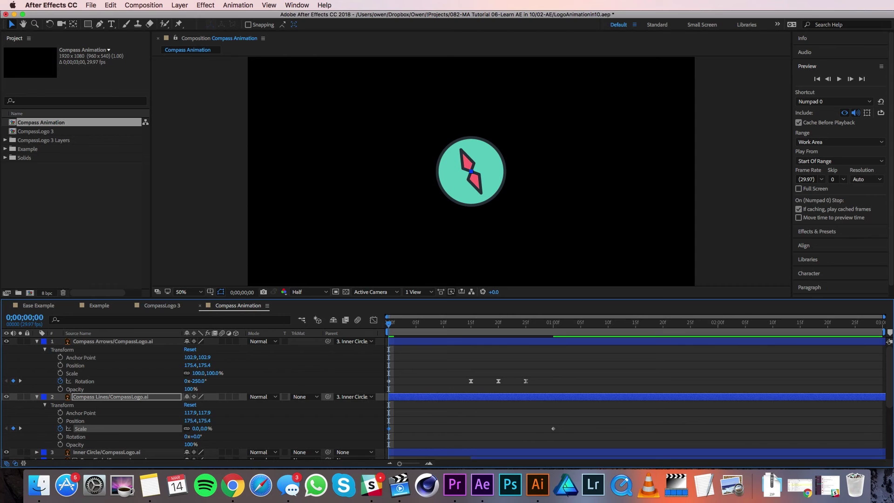
Step: Apply Easy Ease to the Compass Lines Scale keyframe at 0;00;01;00 and set its incoming velocity influence to 80%
right_click(554, 429)
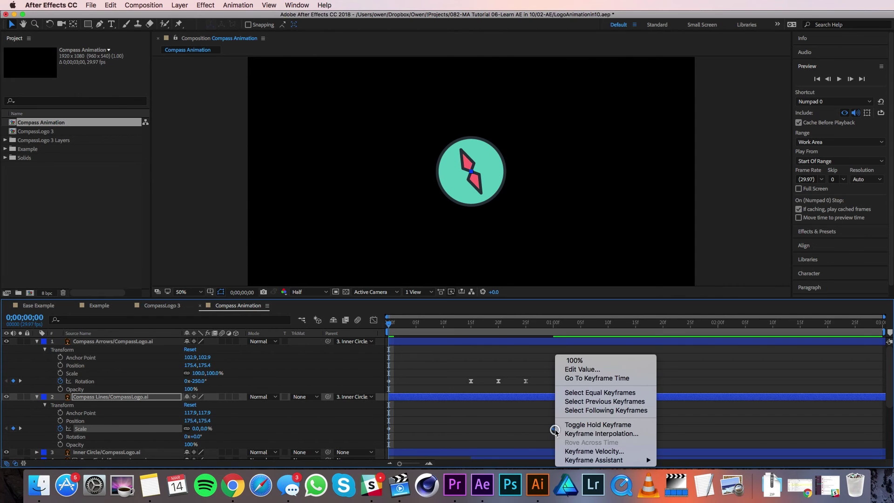
mouse_move(622, 460)
click(717, 408)
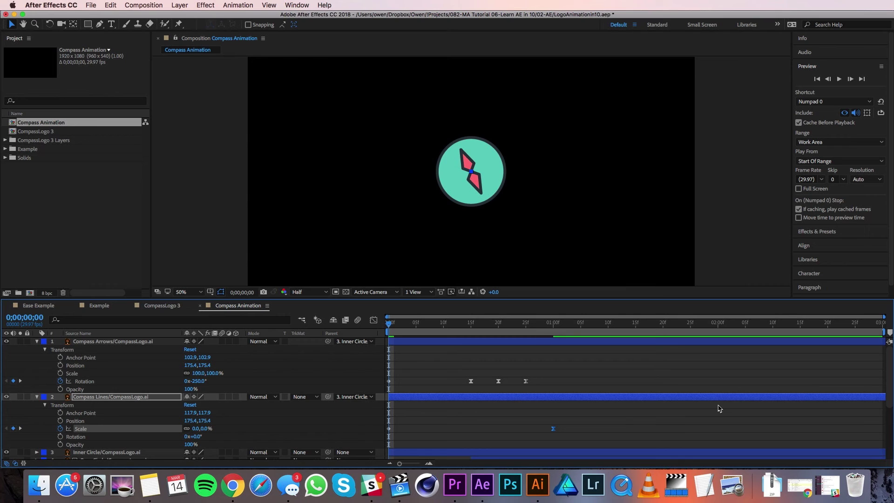
right_click(554, 429)
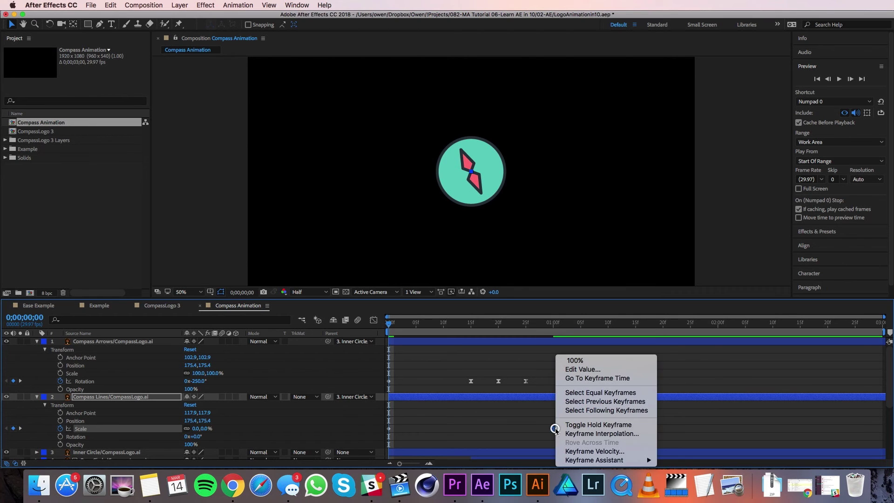
click(592, 451)
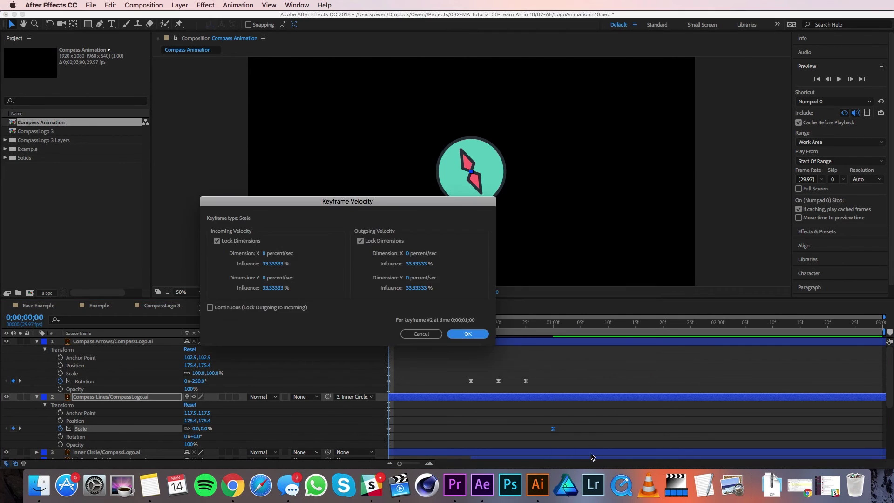
click(276, 264)
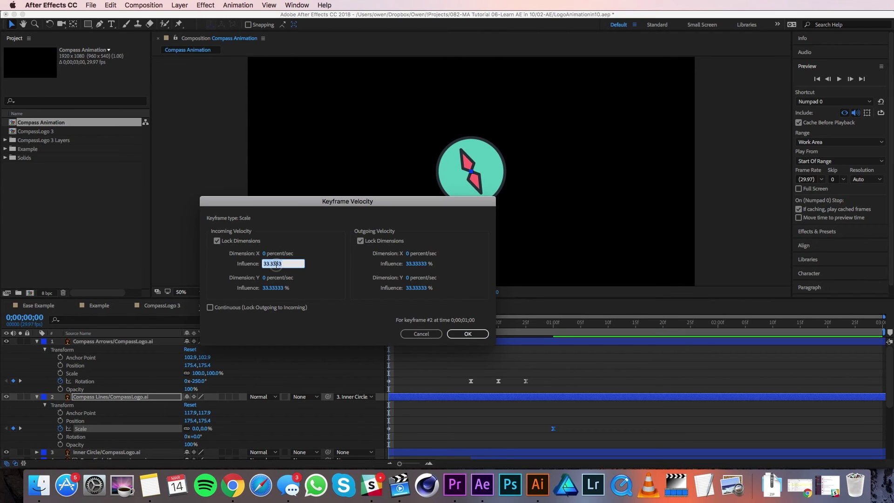
text(80)
click(467, 334)
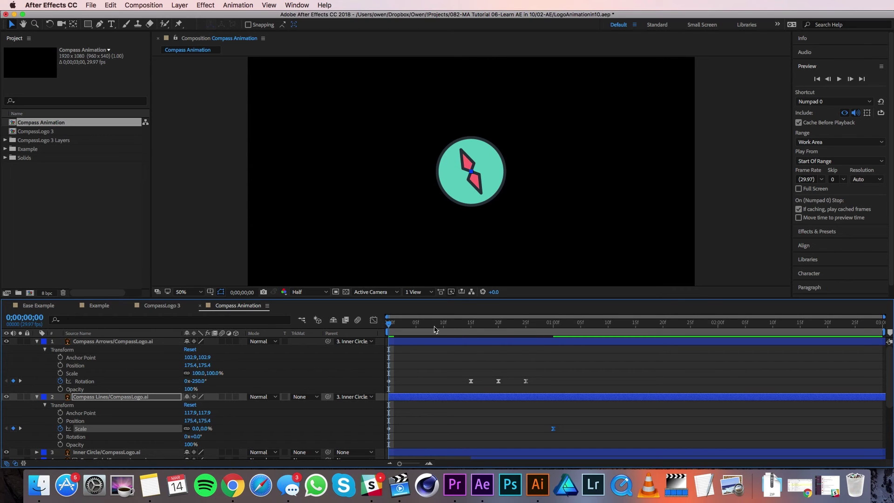
drag(390, 324, 449, 323)
key(Home)
Step: Copy the Base Circle layer's Scale keyframes to the Inner Circle layer at 0;00;00;00 and reveal its transform properties
click(36, 342)
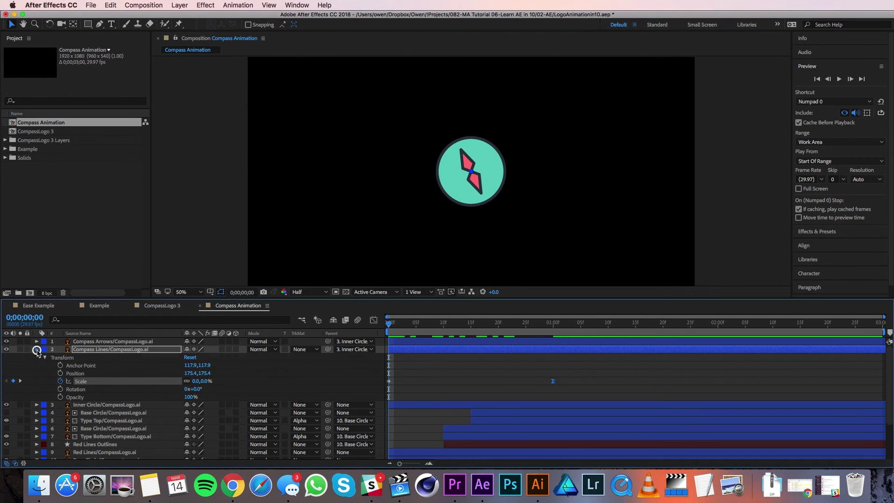
click(36, 349)
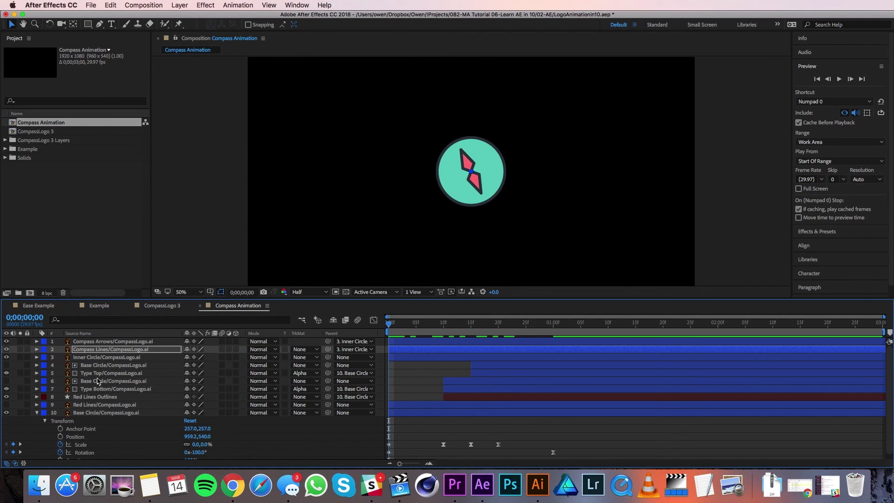
click(95, 411)
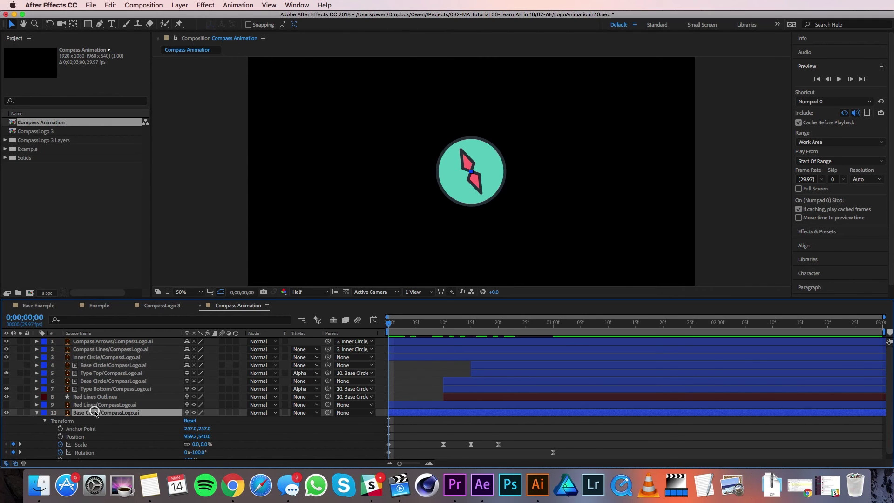
click(87, 446)
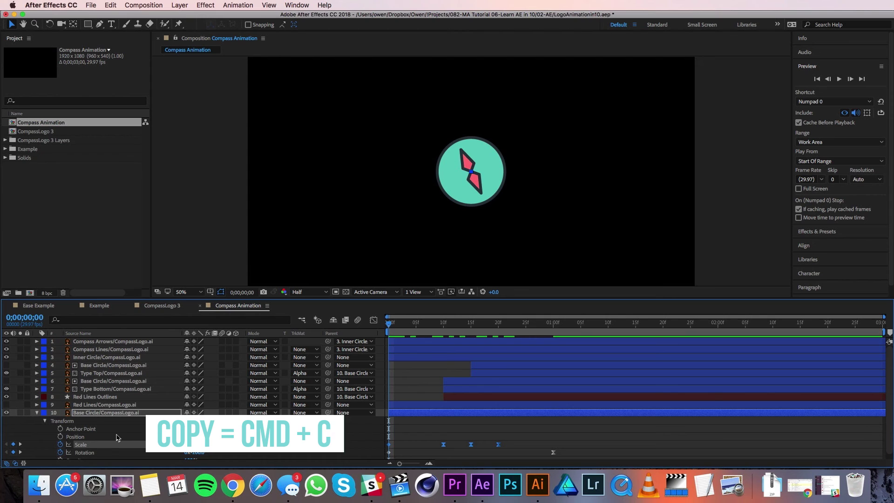
click(115, 358)
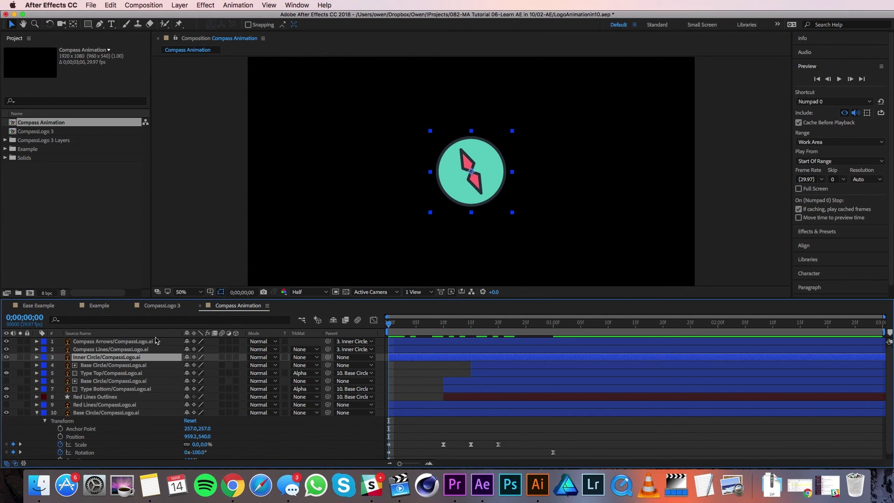
key(super+v)
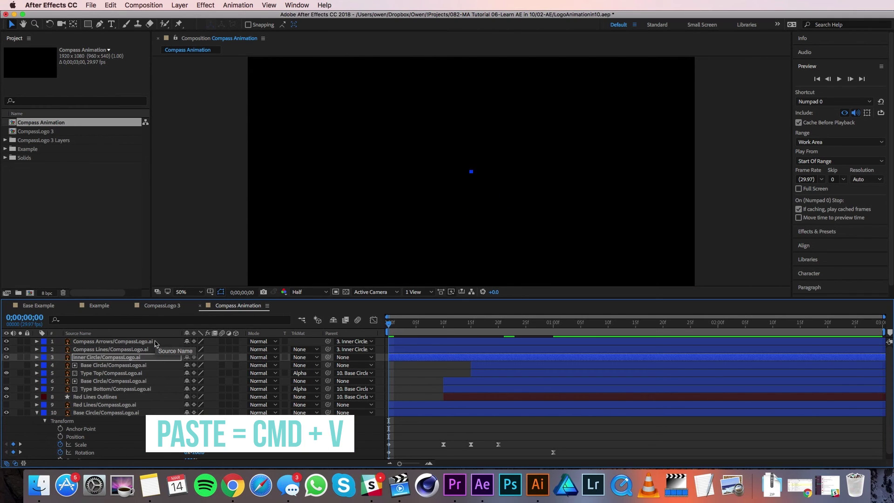
click(38, 358)
click(45, 366)
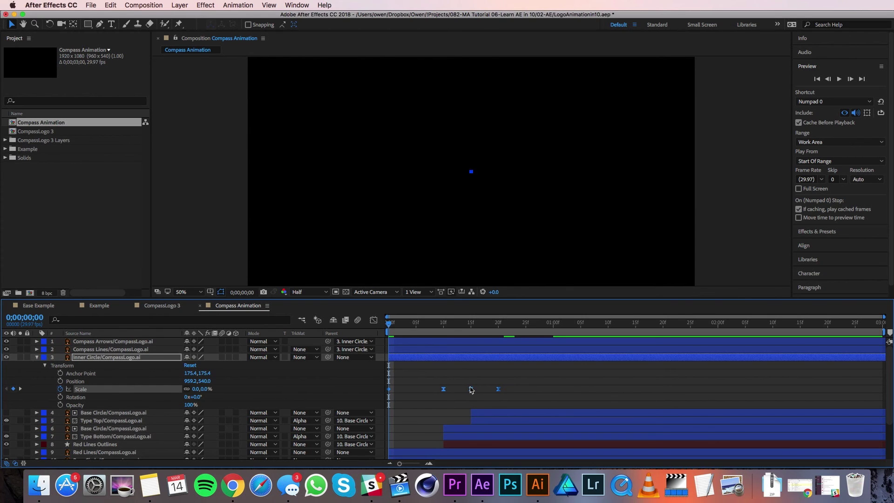
mouse_move(471, 391)
Step: Shift the Inner Circle, Compass Lines and Compass Arrows layers to start at 0;00;00;15, preview the animation, and go to 0;00;00;25
mouse_move(410, 354)
mouse_down()
mouse_move(407, 343)
mouse_move(408, 359)
mouse_up()
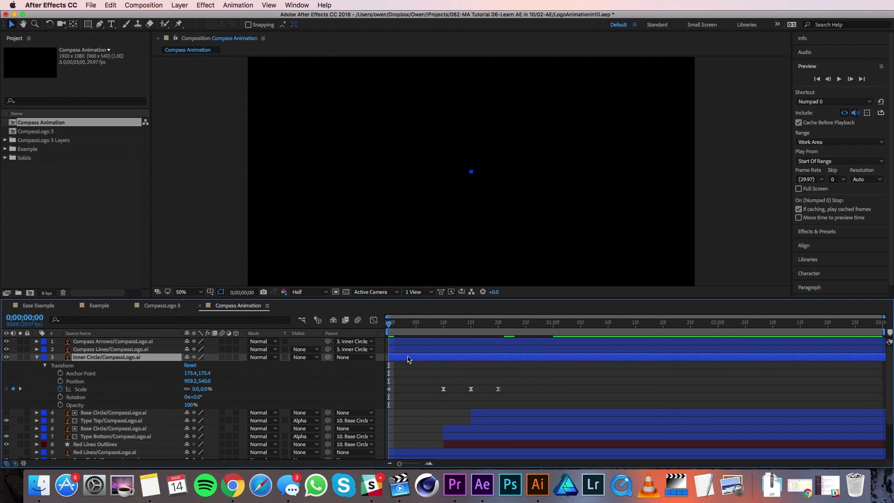
shift+click(405, 343)
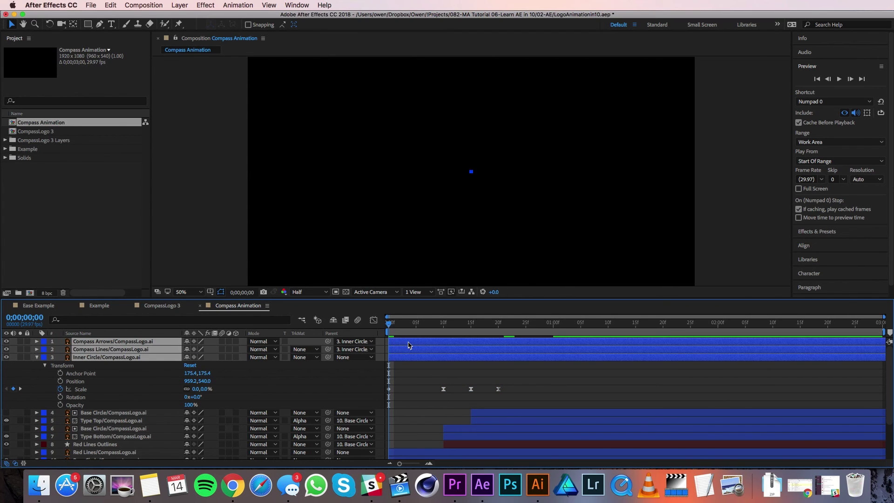
drag(408, 344, 488, 356)
key(space)
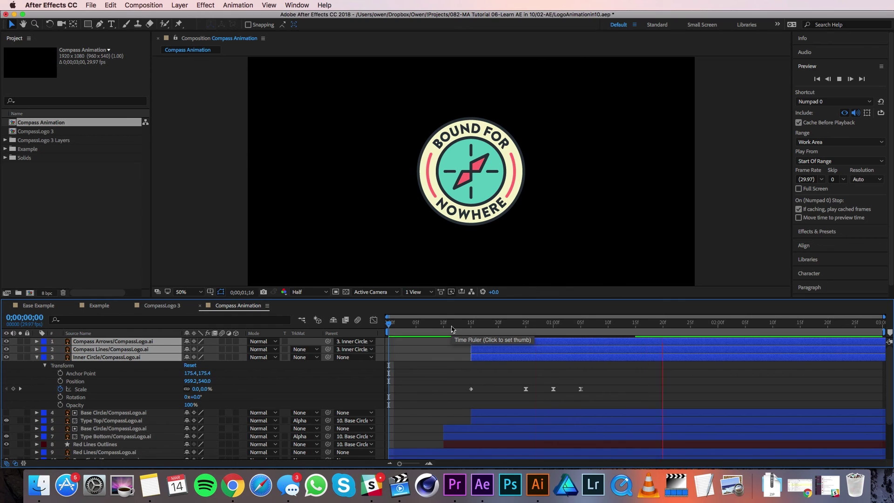
click(526, 325)
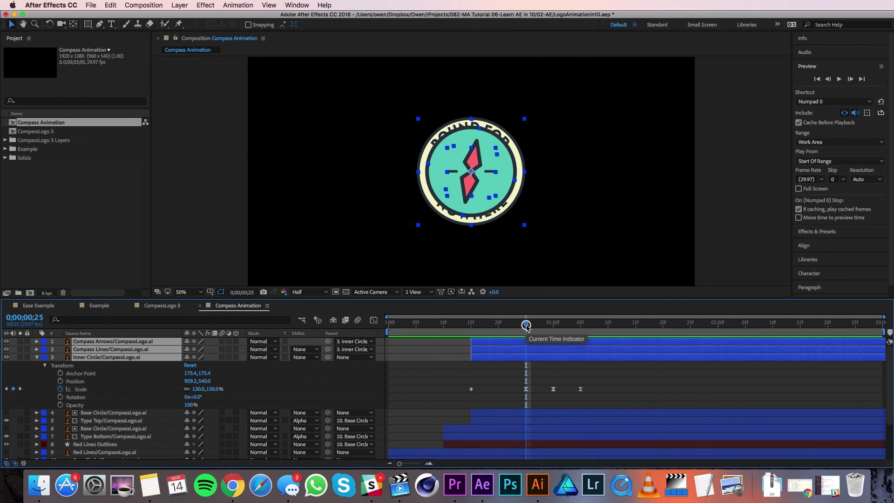
Step: Set the Inner Circle layer's Scale keyframe at 0;00;00;25 to 110% and preview the animation
click(519, 358)
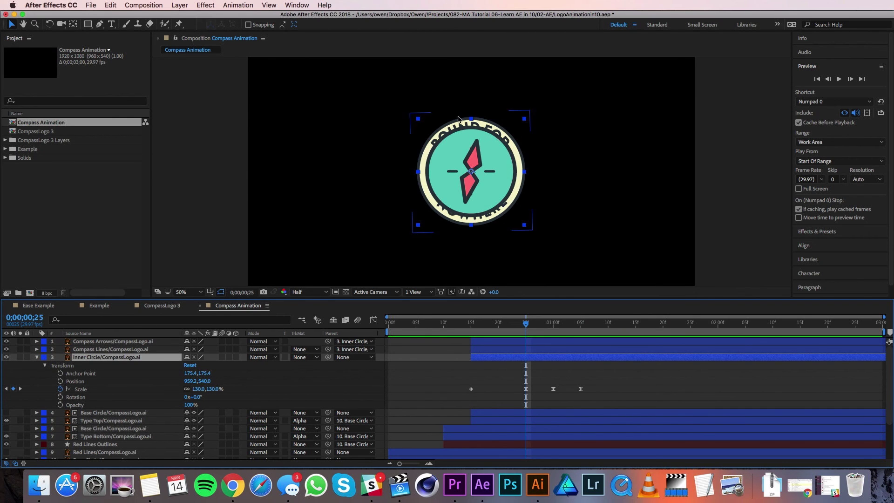
click(197, 392)
text(110)
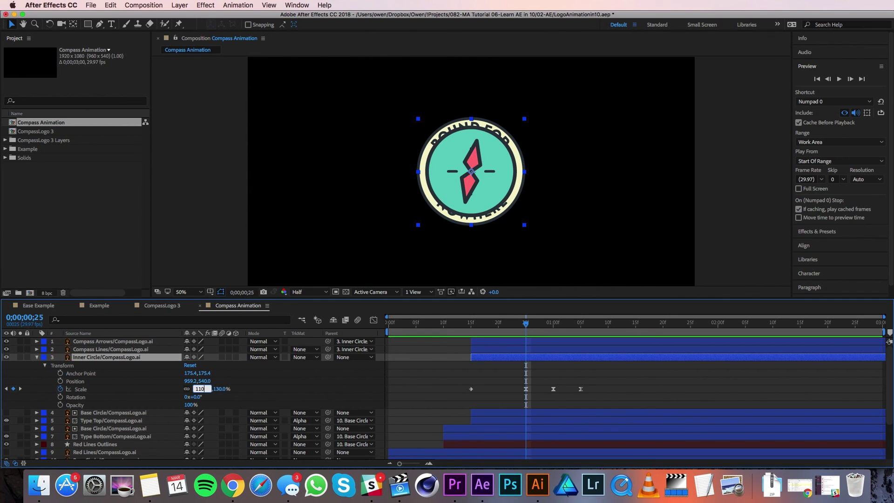
key(Return)
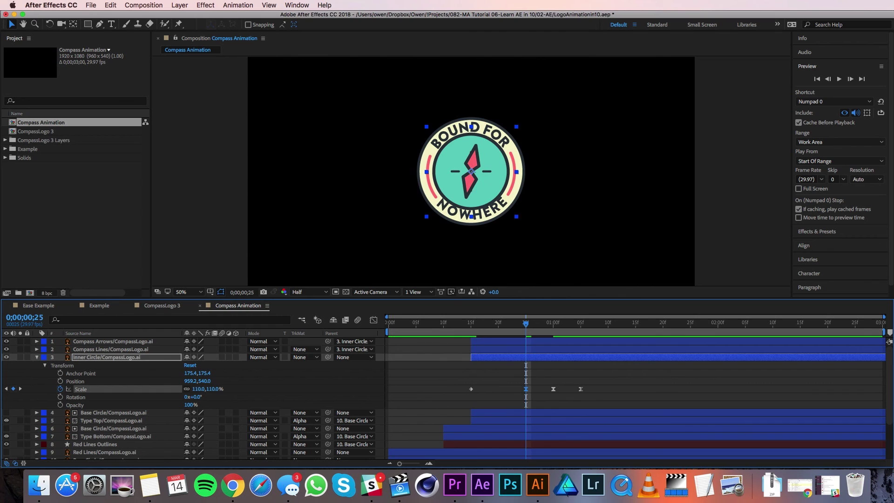
key(space)
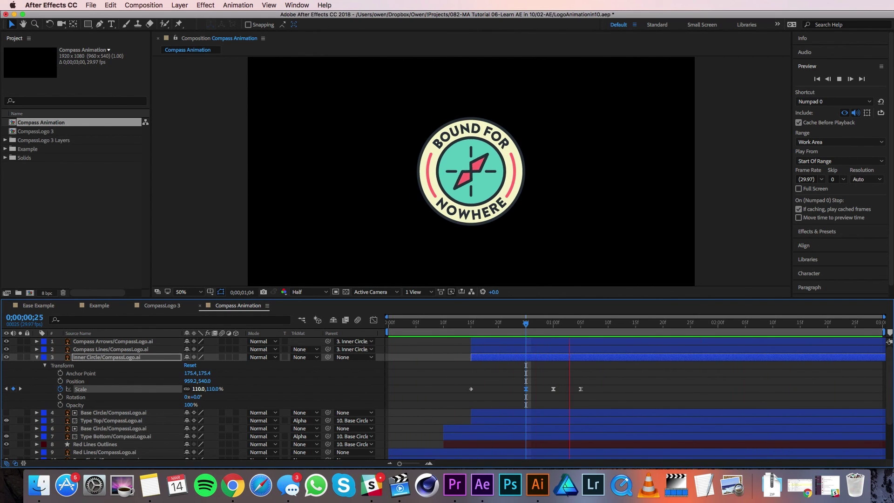
key(space)
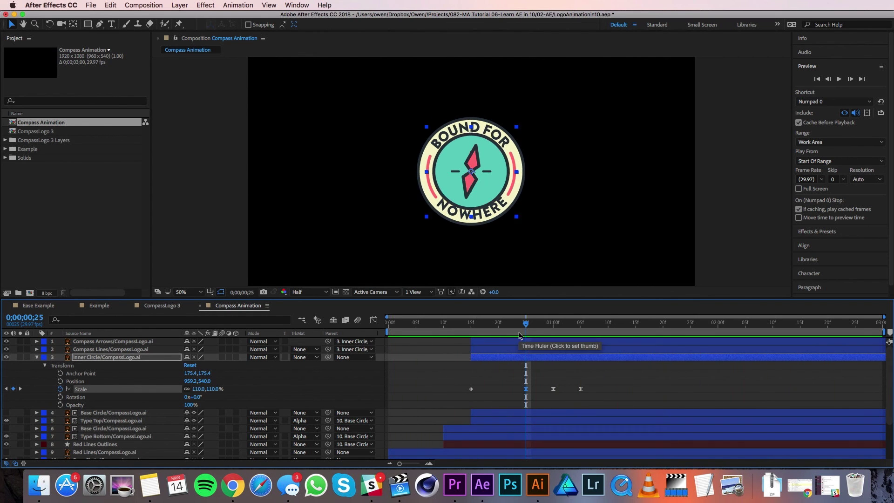
Step: Create a light blue solid layer named BG at the composition size of 1920 x 1080 px
click(181, 4)
mouse_move(186, 17)
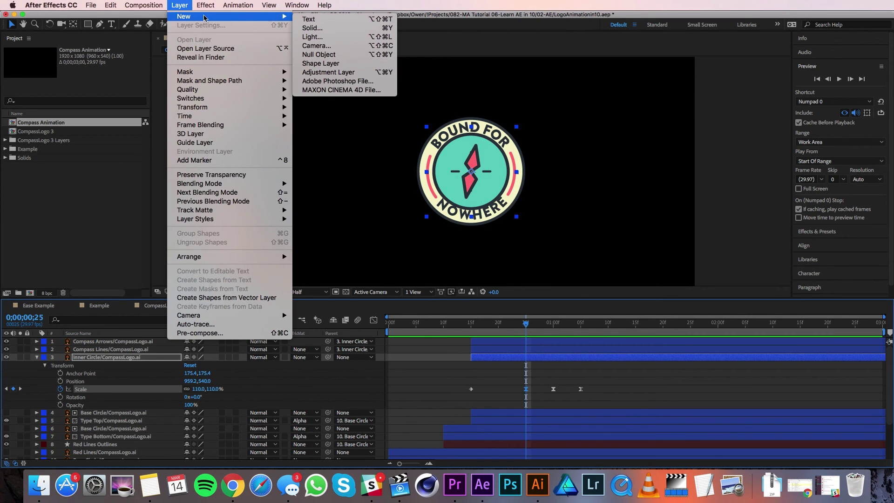
click(311, 29)
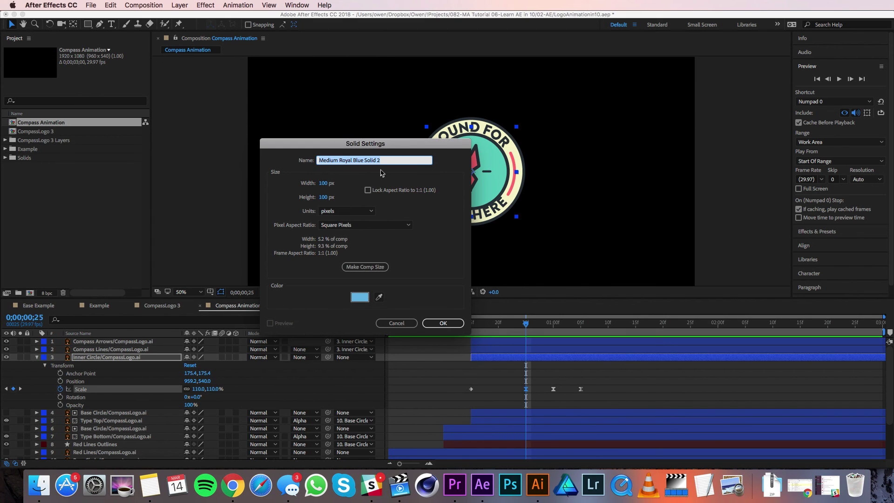
text(BG)
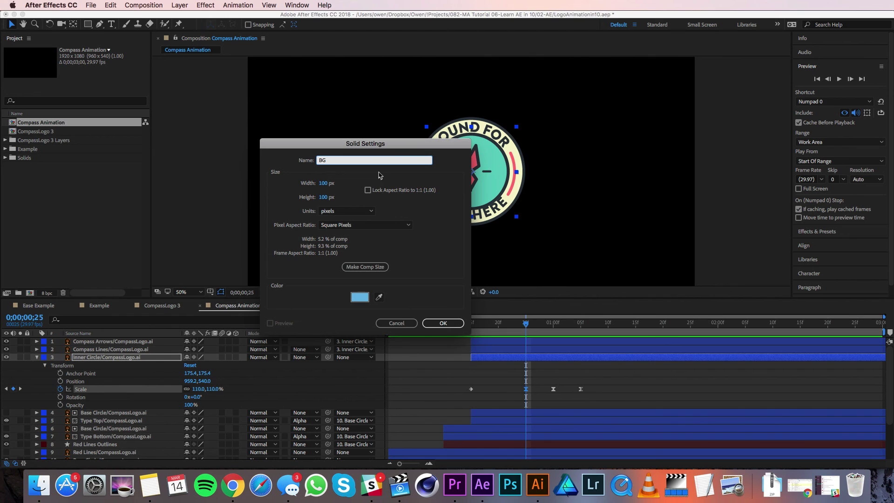
click(362, 298)
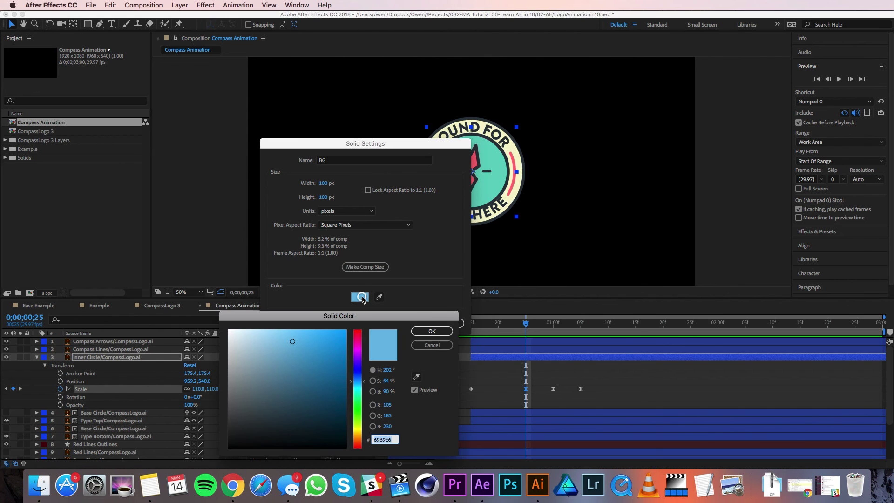
drag(294, 342, 287, 341)
drag(360, 379, 359, 375)
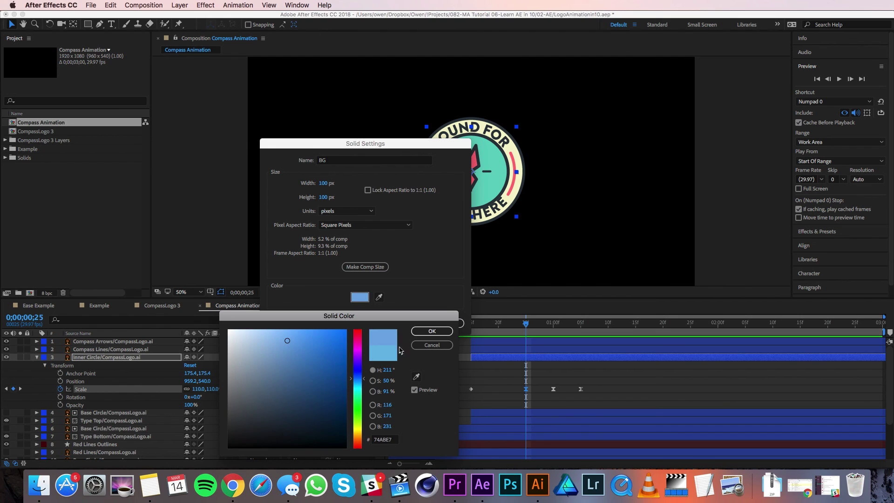
click(421, 331)
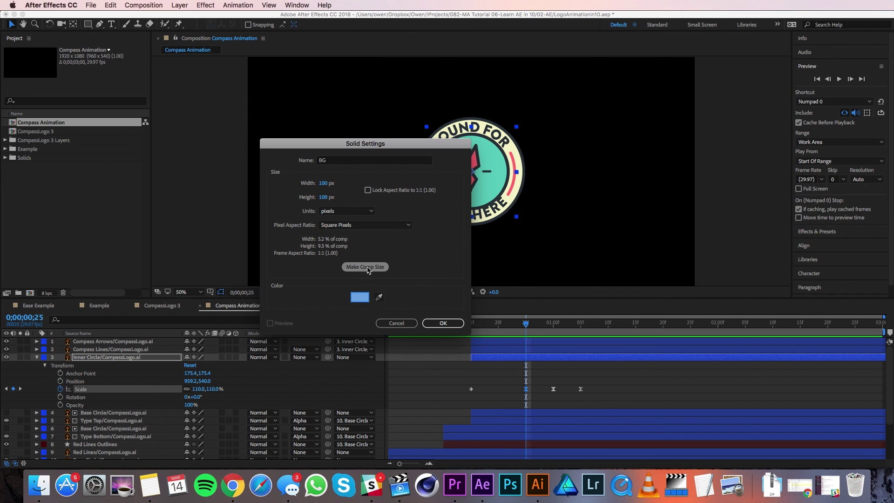
click(373, 268)
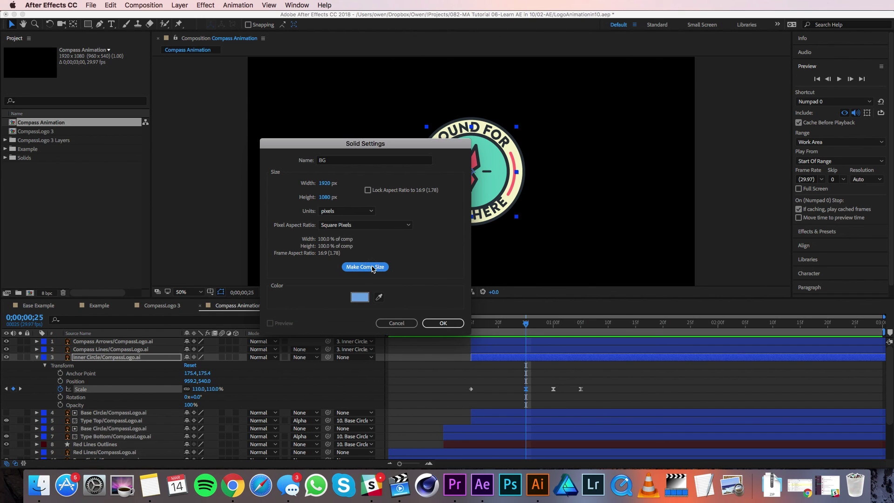
click(442, 323)
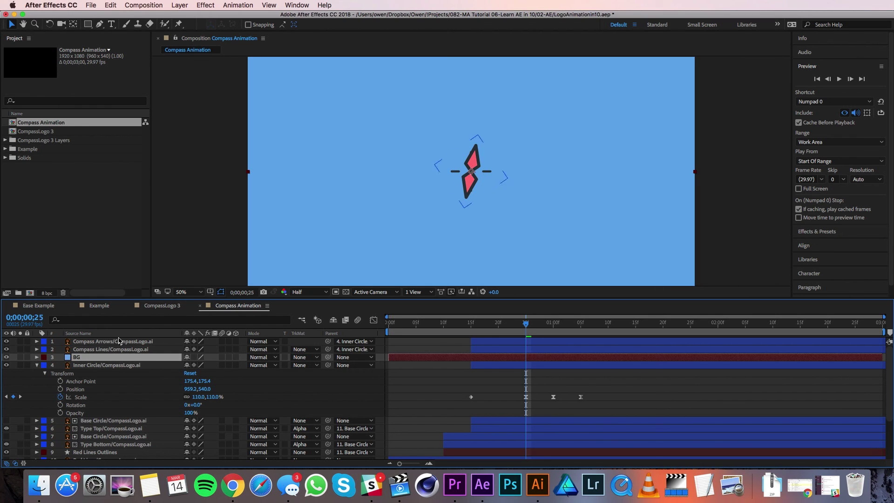
Step: Move the BG layer to the end of the layer stack, behind all logo layers, and preview the animation
drag(89, 357, 92, 460)
key(space)
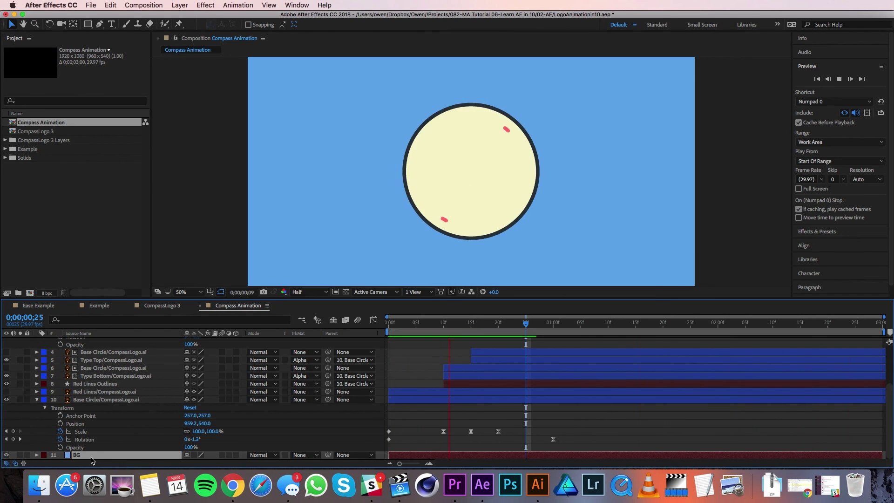
key(space)
Step: Add the Compass Animation composition to the render queue and render it as Compass Animation.mov into the 07-Renders folder
click(143, 5)
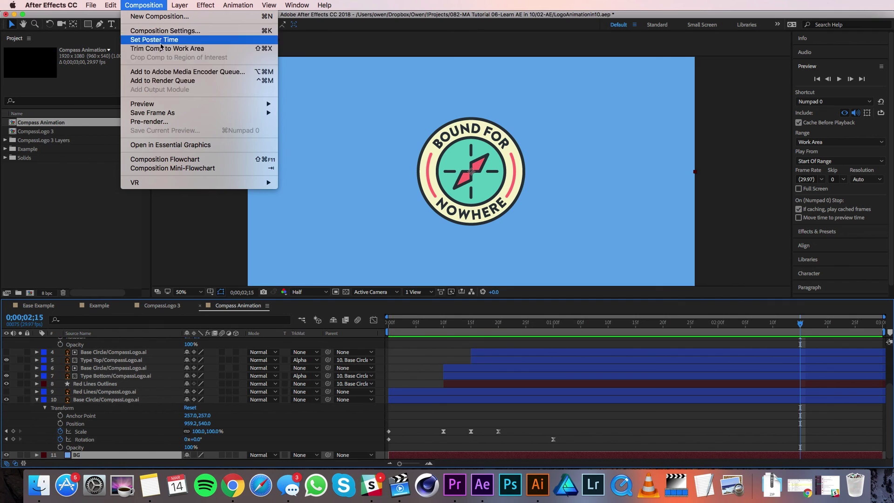
click(201, 82)
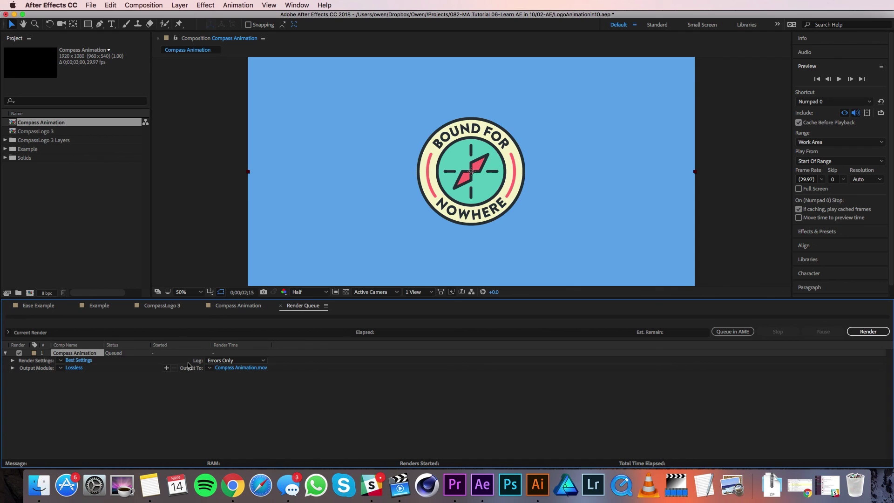
click(238, 368)
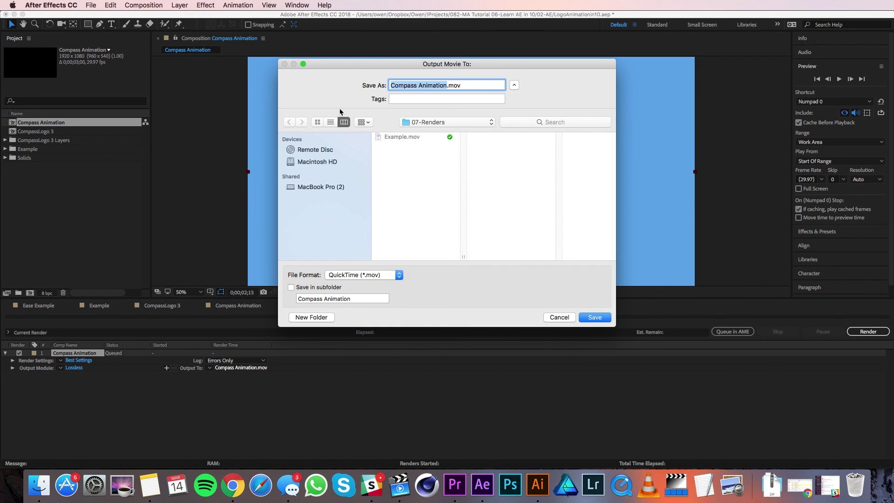
click(423, 124)
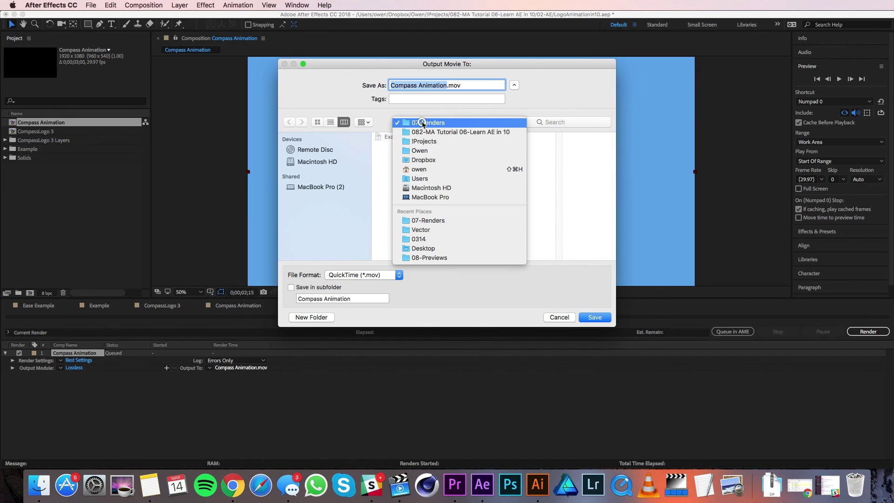
click(429, 133)
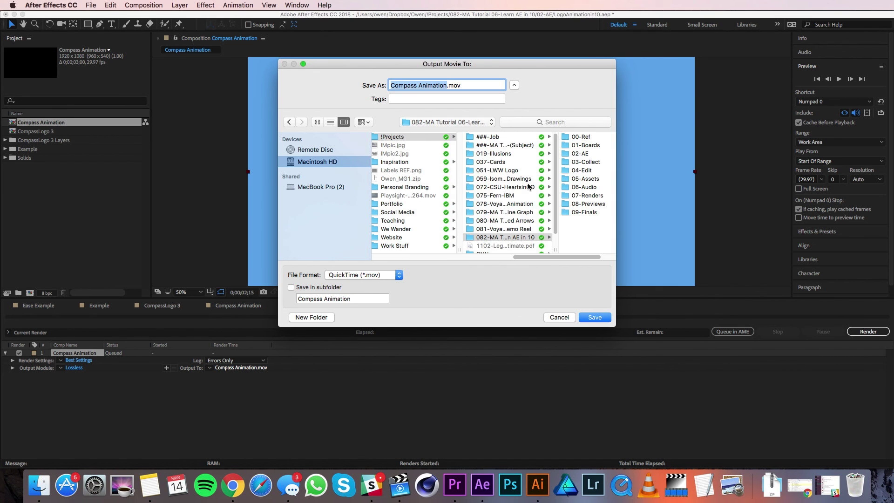
click(593, 196)
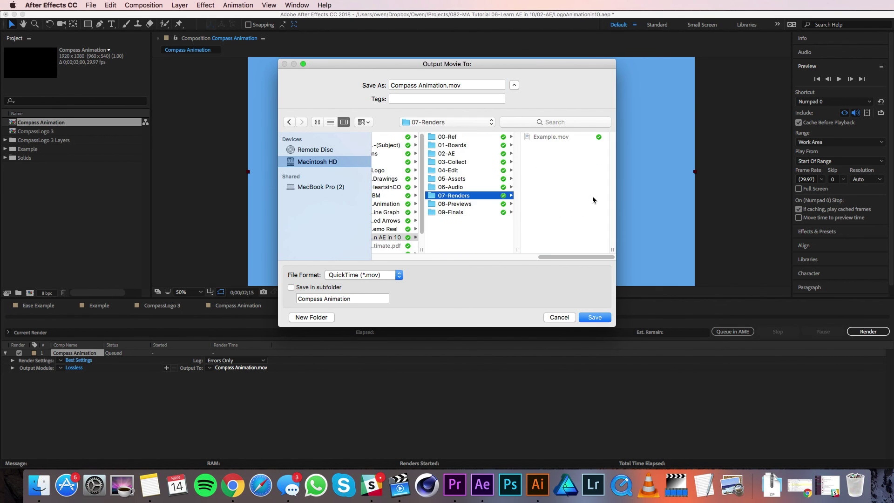
triple_click(475, 87)
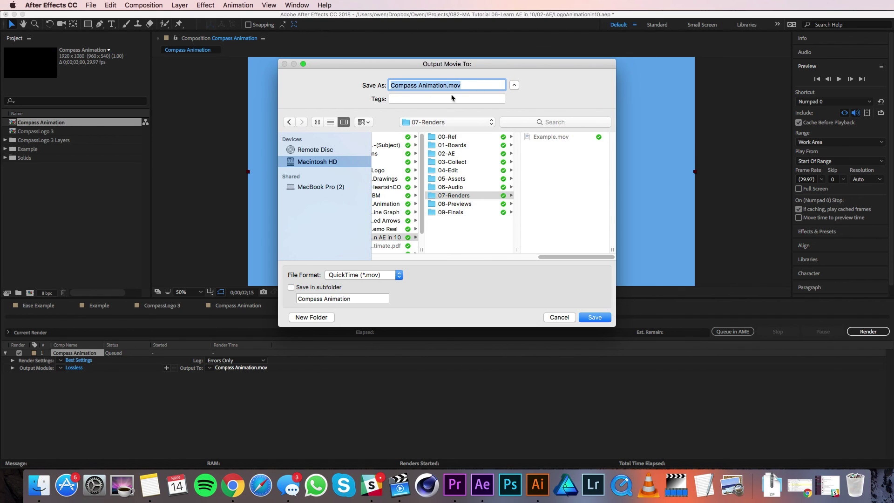
click(595, 319)
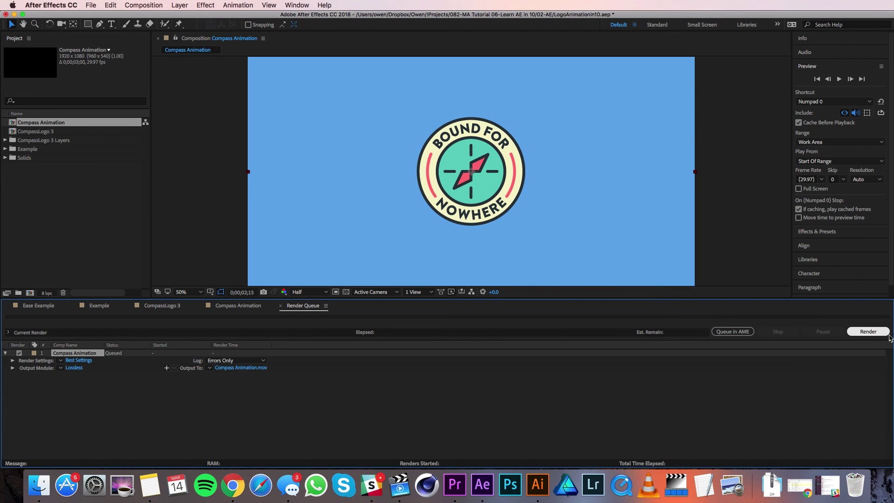
click(875, 331)
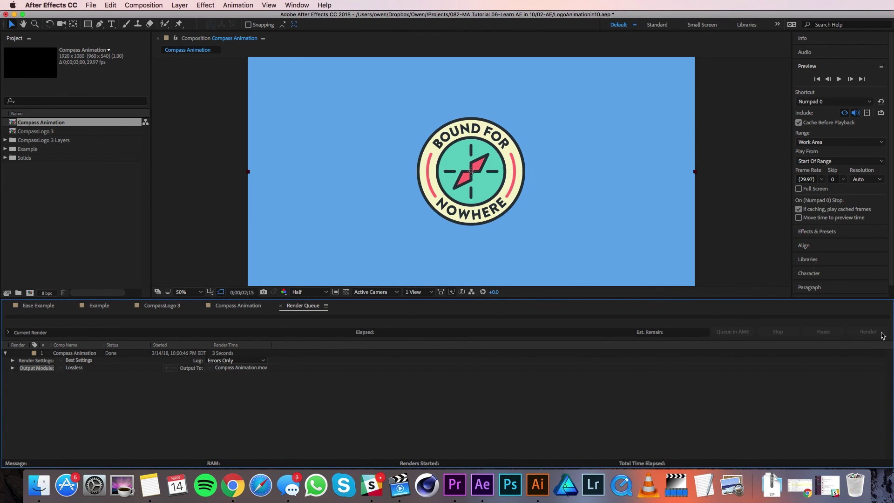
Step: Switch to Finder and open the rendered Compass Animation.mov from the 082-MA Tutorial project's 07-Renders folder to watch it
click(41, 490)
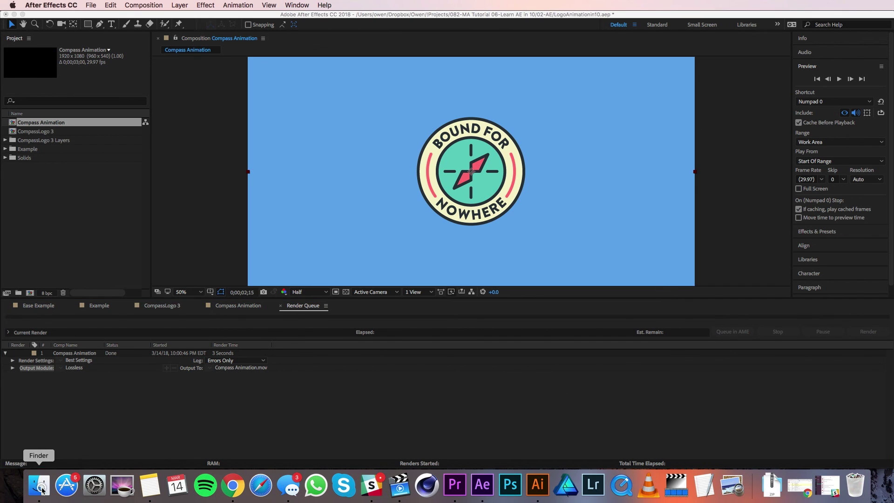
click(305, 239)
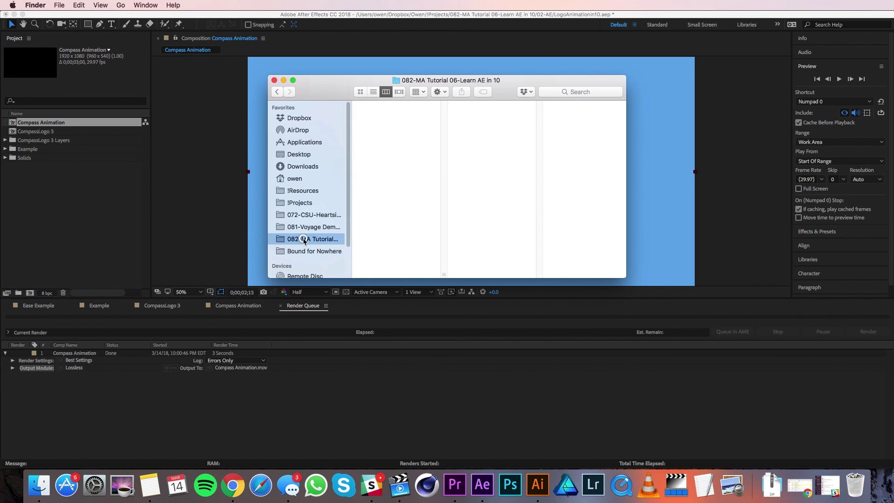
click(390, 165)
double_click(478, 106)
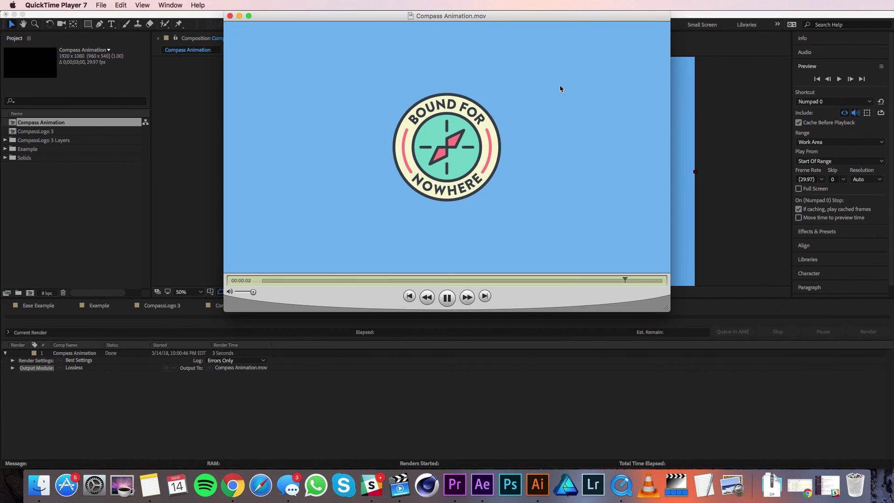